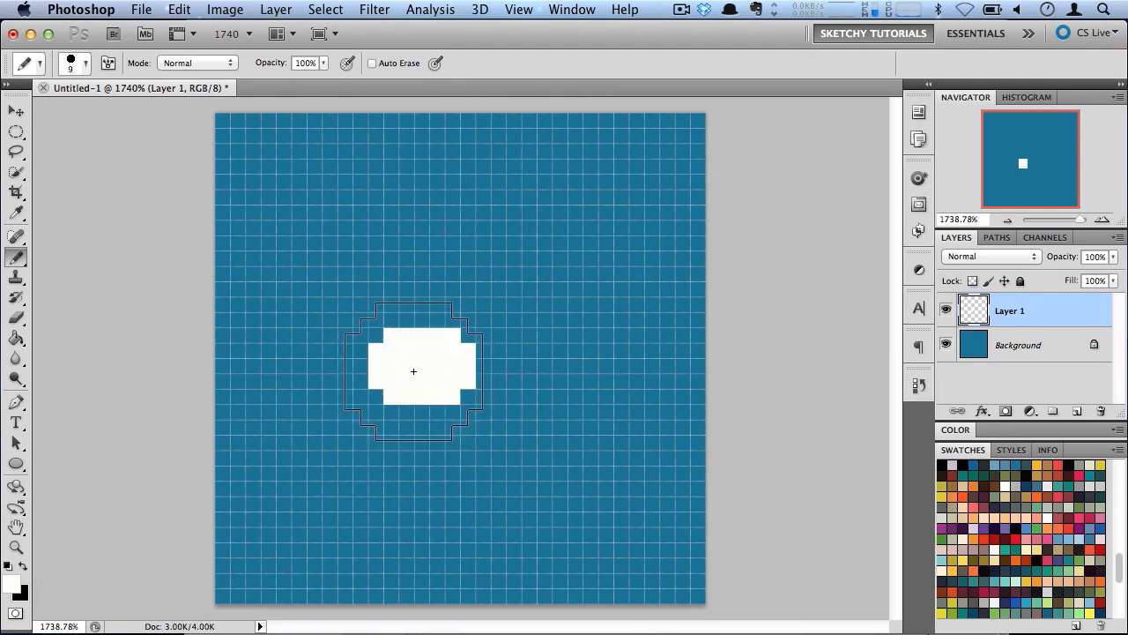
Step: Paint the sheep's rounded white body with the Pencil, extending and stepping its edges pixel by pixel
mouse_move(413, 370)
left_mouse_down()
mouse_move(378, 378)
mouse_move(373, 333)
left_mouse_up()
left_click_drag(484, 350, 484, 382)
left_click(360, 428)
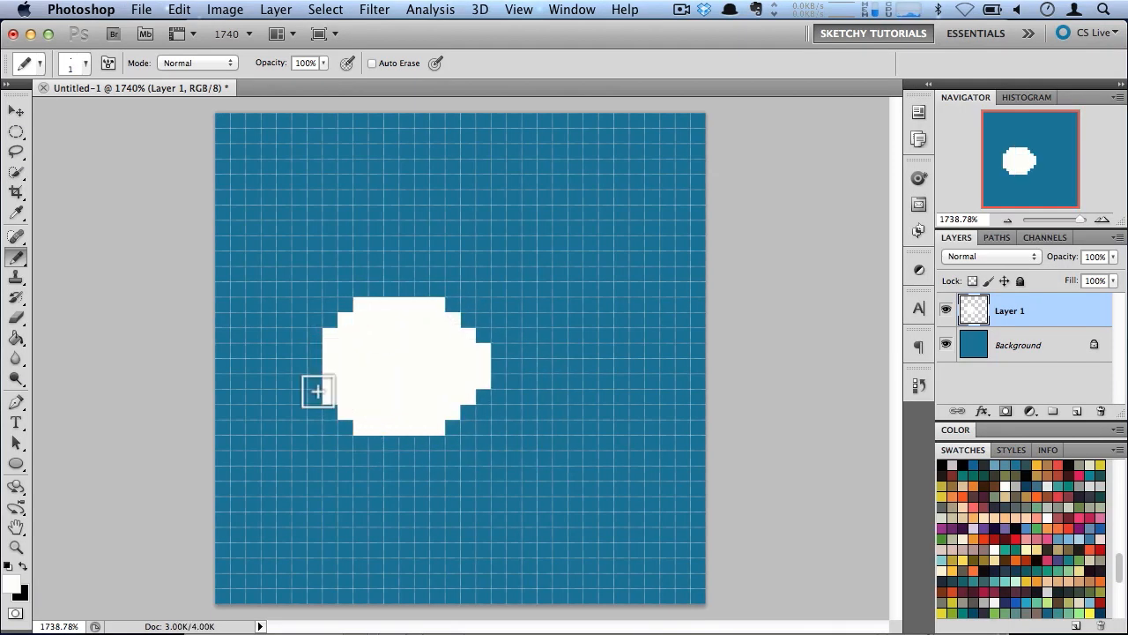
left_click_drag(315, 382, 315, 349)
left_click(16, 317)
Step: Draw the sheep's black face at the body's right end and four black legs beneath it on a separate lower layer
left_click(16, 257)
left_click(942, 465)
mouse_move(480, 351)
left_mouse_down()
mouse_move(488, 378)
mouse_move(511, 352)
left_mouse_up()
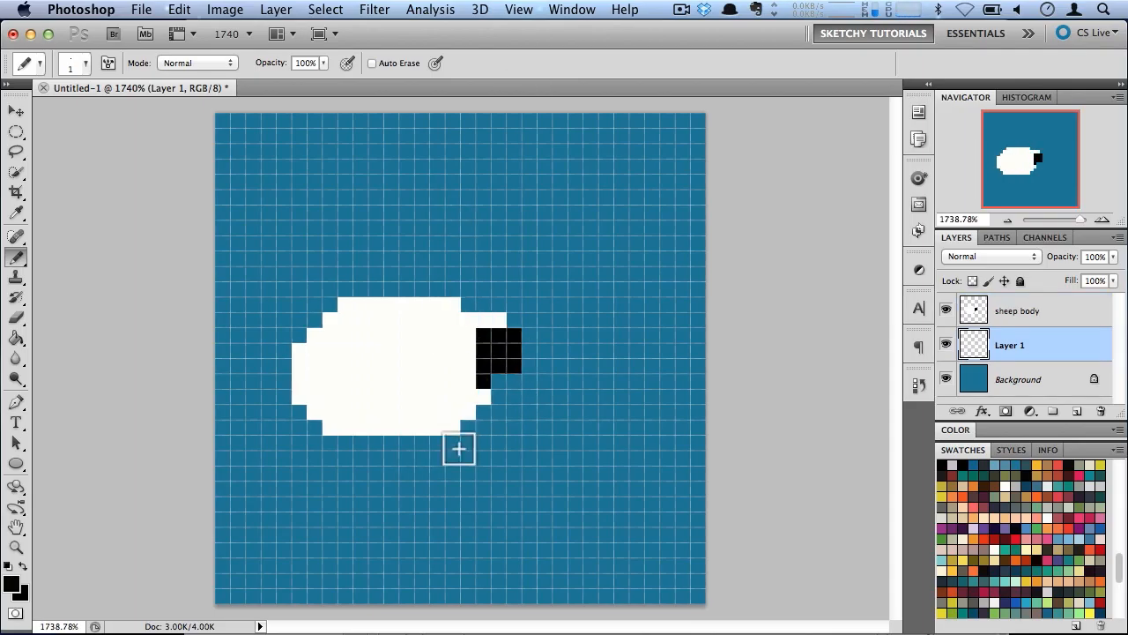
left_click_drag(452, 443, 452, 490)
left_click_drag(345, 443, 345, 490)
mouse_move(376, 443)
left_mouse_down()
mouse_move(373, 466)
mouse_move(421, 490)
left_mouse_up()
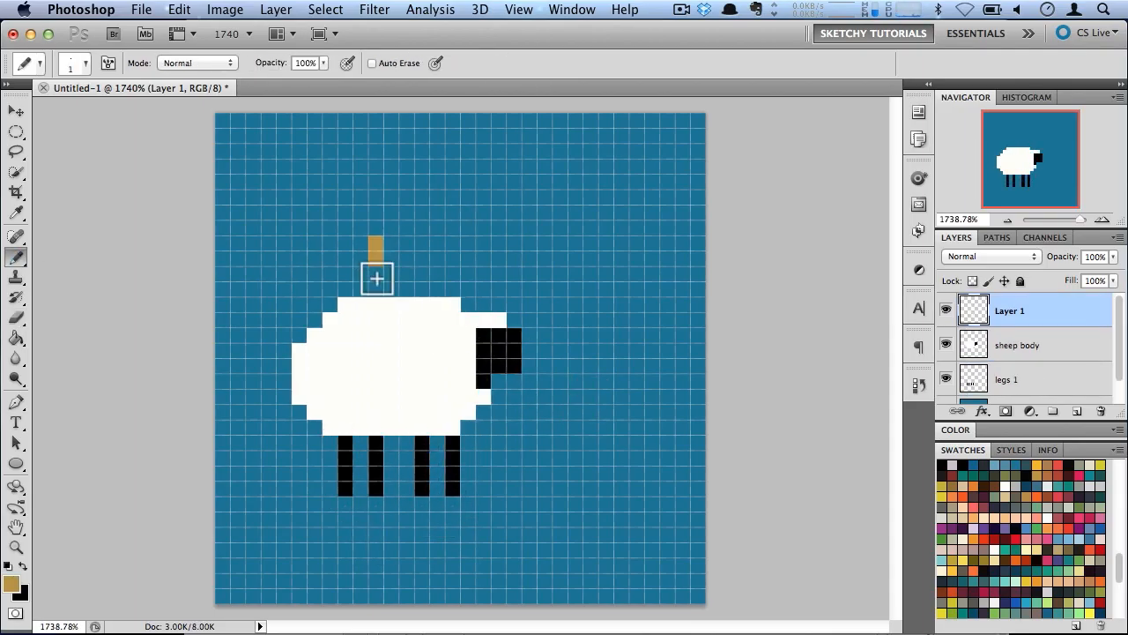
Step: Draw the king's tan block head above the sheep on a new layer and top it with a three-pointed golden crown
mouse_move(377, 277)
left_mouse_down()
mouse_move(428, 247)
mouse_move(437, 197)
left_mouse_up()
left_click(1037, 464)
left_click_drag(407, 213, 407, 182)
left_click(377, 212)
key("e")
left_click(437, 196)
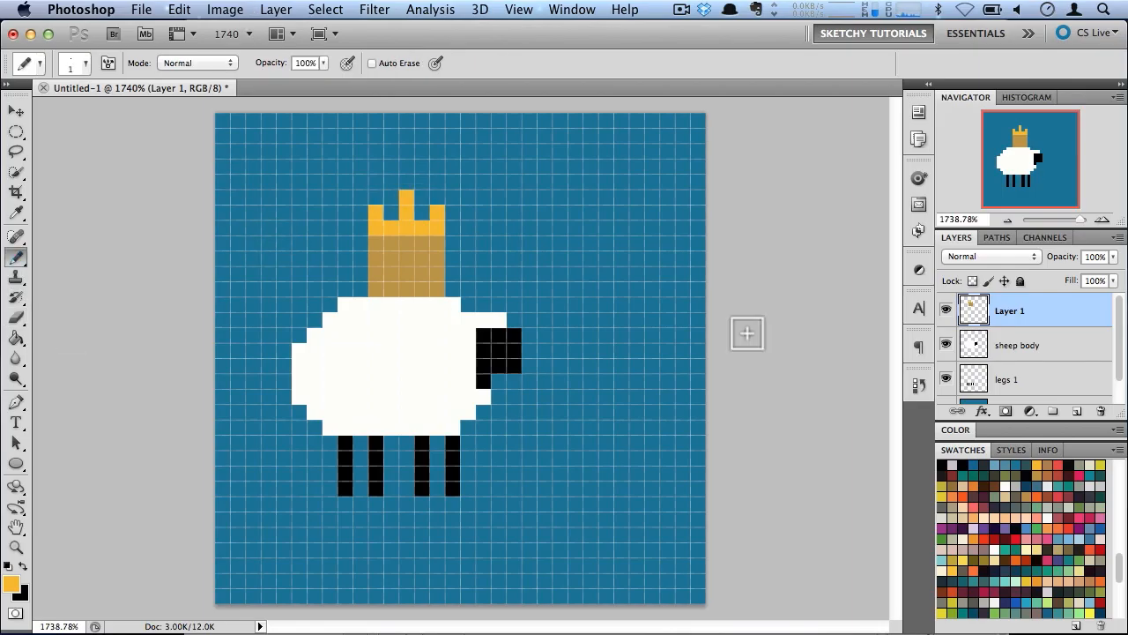
Step: Draw a dark two-pixel leg below the king's head, erasing stray pixels, and try rounding the head's lower corners
left_click(392, 304)
left_click(406, 319)
left_click(392, 335)
key("super+z")
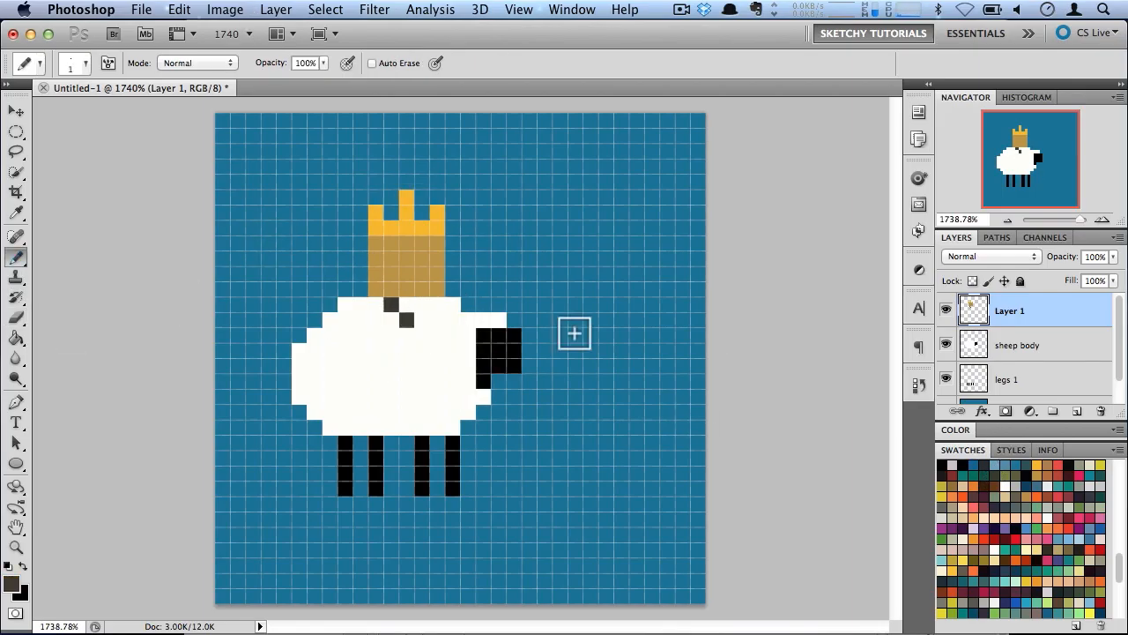
key("e")
left_click(406, 319)
left_click(15, 257)
left_click(392, 320)
left_click(376, 334)
key("e")
left_click(375, 289)
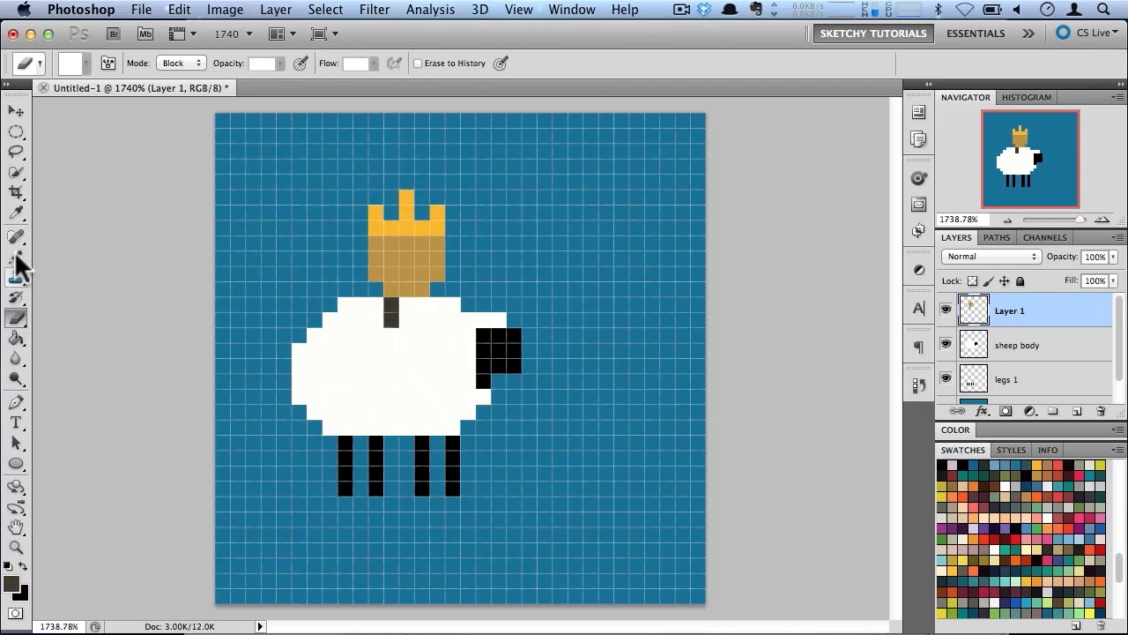
Step: Add two brown eyes to the king's face and dark arm pixels on both sides of the head
left_click(16, 261)
left_click(1015, 476)
left_click(392, 259)
left_click(421, 258)
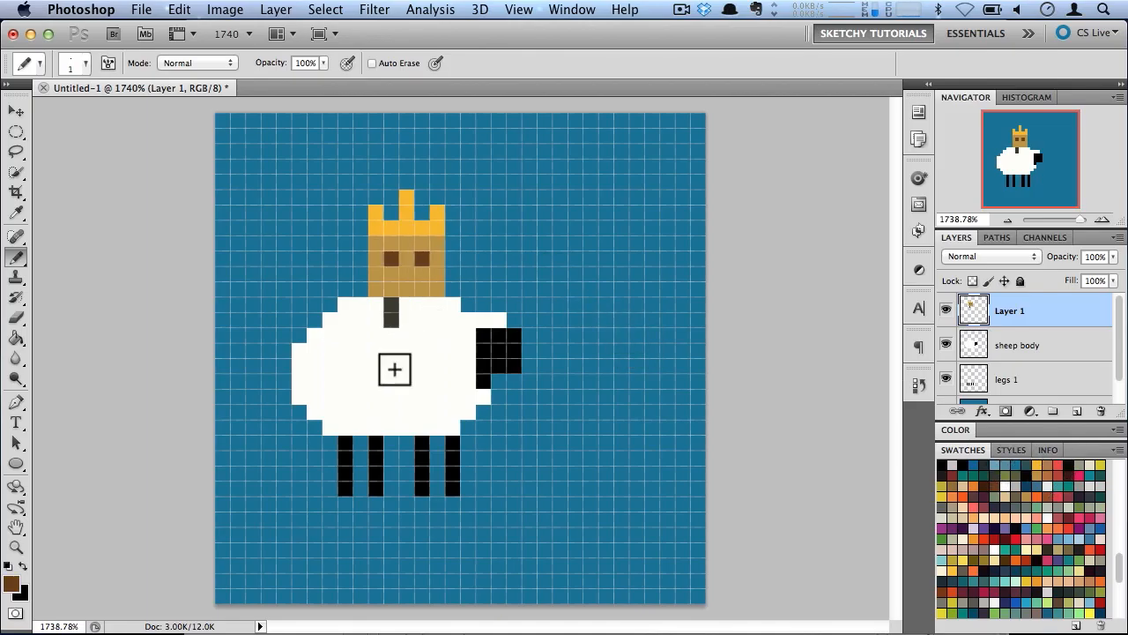
left_click_drag(361, 258, 346, 273)
left_click(452, 258)
Step: Draw a vertical red staff held in the king's right-hand-side arm and cap it with a light pink tip
left_click(1061, 498)
mouse_move(468, 243)
left_mouse_down()
mouse_move(483, 228)
mouse_move(484, 182)
left_mouse_up()
left_click_drag(484, 243, 484, 273)
left_click(1032, 519)
left_click(479, 182)
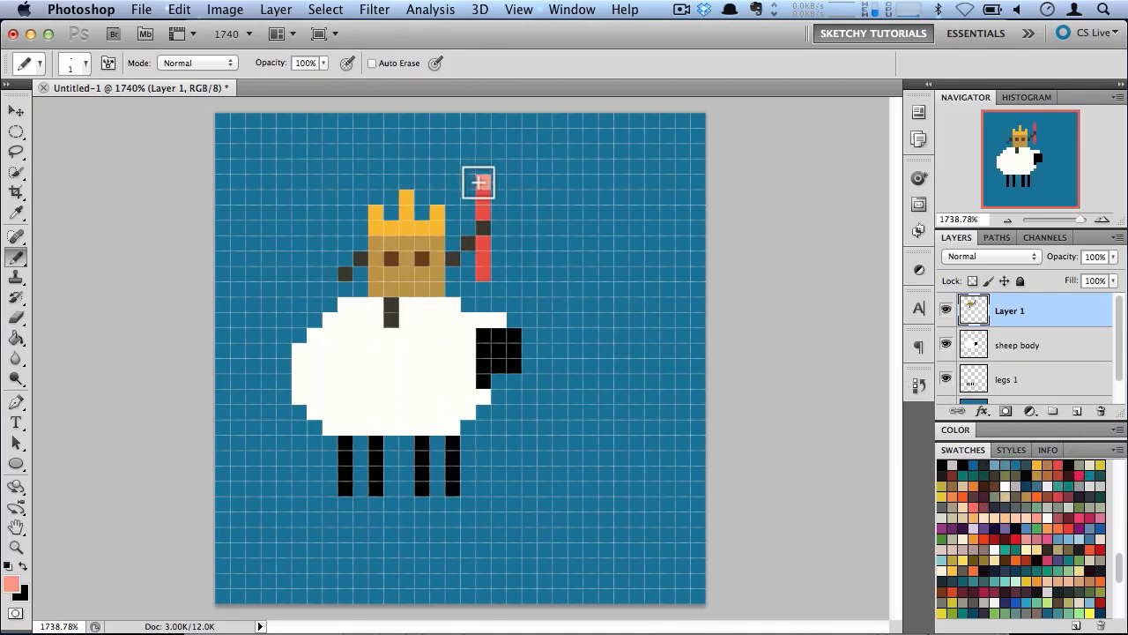
left_click_drag(479, 182, 496, 171)
left_click(484, 152)
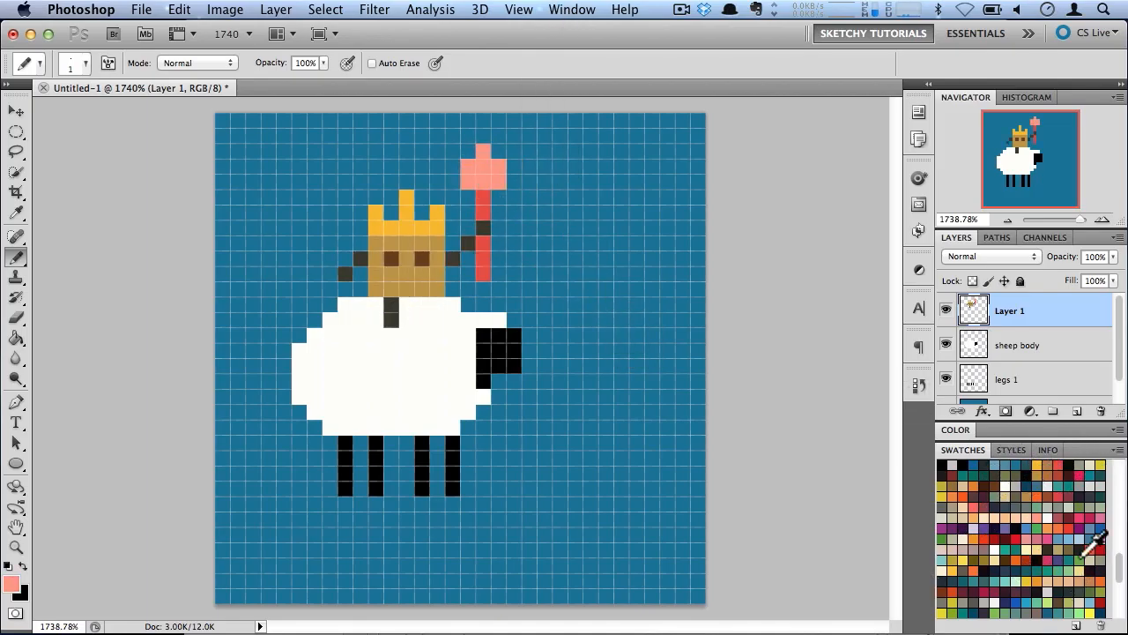
Step: Shade the lower-left and bottom edges of the sheep body layer with light blue pixels
left_click(1018, 345)
left_click(11, 583)
left_click(740, 202)
left_click_drag(299, 381, 444, 425)
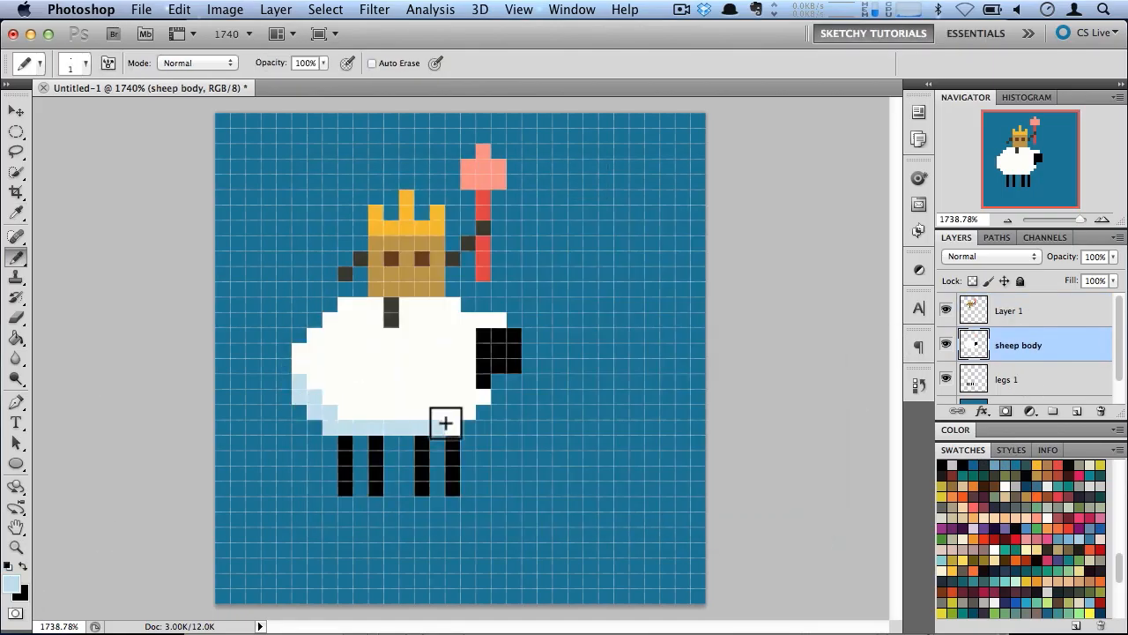
Step: Scatter single light blue pixels over the sheep's wool to give it texture
left_click(376, 411)
left_click(345, 397)
left_click(422, 412)
left_click(452, 381)
left_click(391, 397)
left_click(345, 366)
left_click(392, 366)
left_click(315, 366)
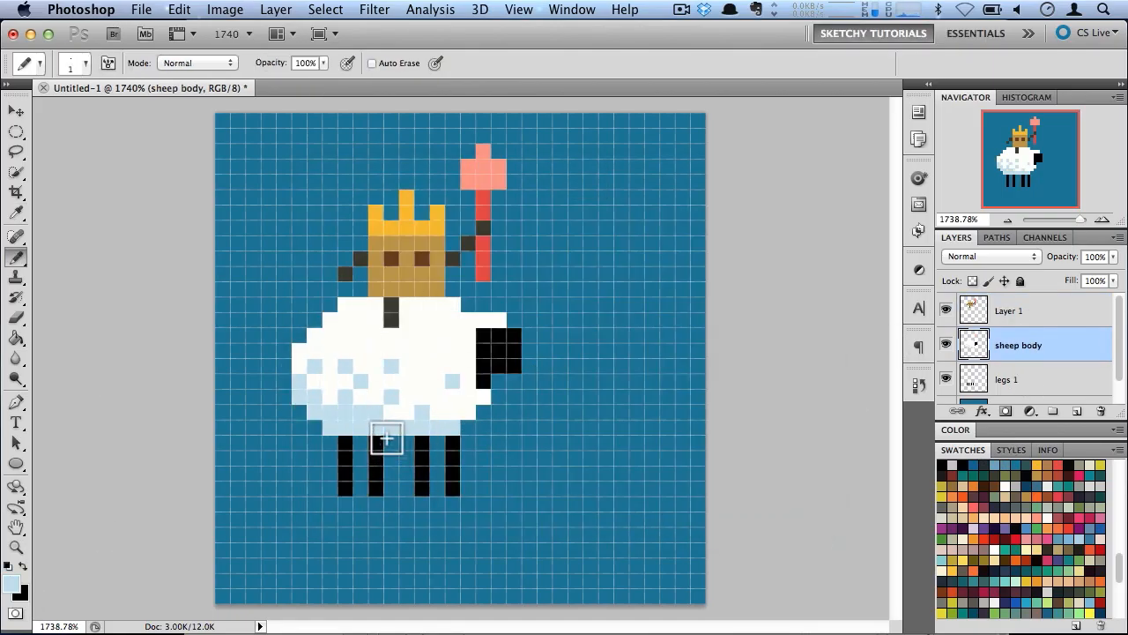
Step: Create a new layer beneath legs 1 and paint a two-row blue shadow under the sheep's feet
key("v")
key("b")
left_click(973, 464)
left_click(1014, 400)
left_click(1077, 412)
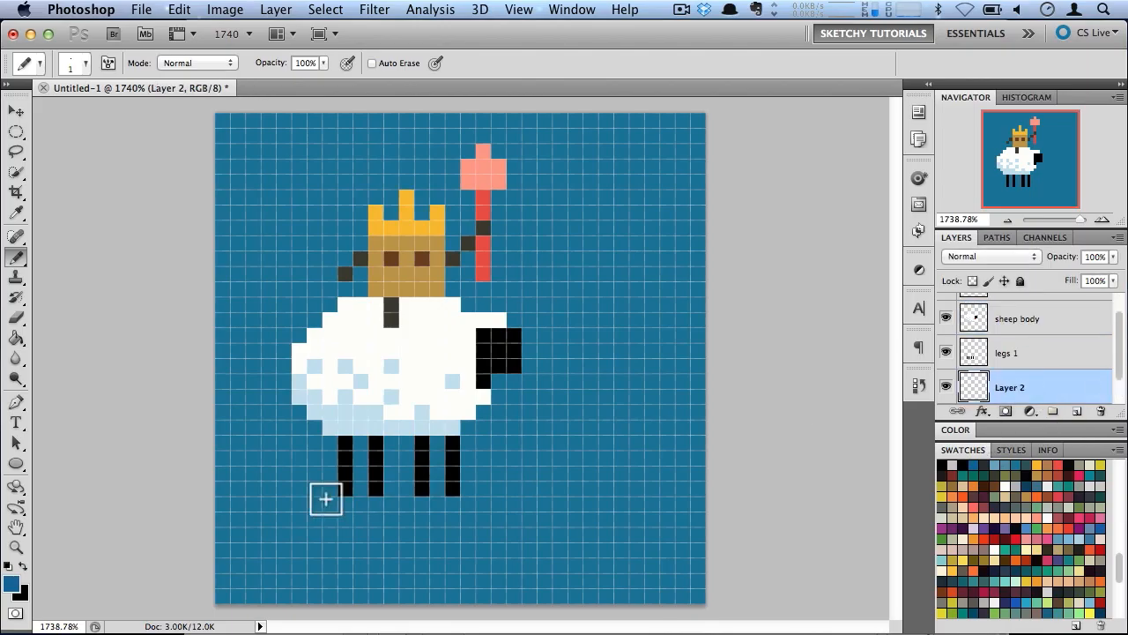
left_click_drag(316, 490, 482, 492)
left_click_drag(438, 503, 333, 500)
Step: Change the shadow layer's blend mode and reduce its opacity
left_click(992, 257)
left_click(982, 310)
left_click(1113, 257)
left_click_drag(1109, 272, 1080, 272)
key("v")
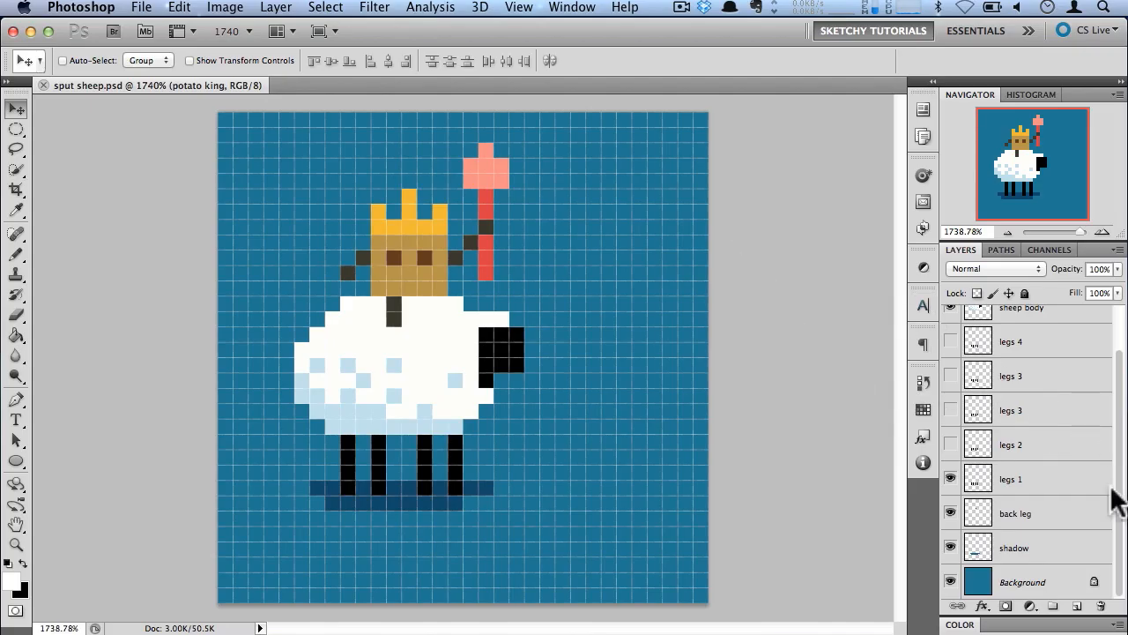
Step: Preview the walking poses by showing and hiding each of the legs layers in turn
left_click(951, 476)
left_click(951, 445)
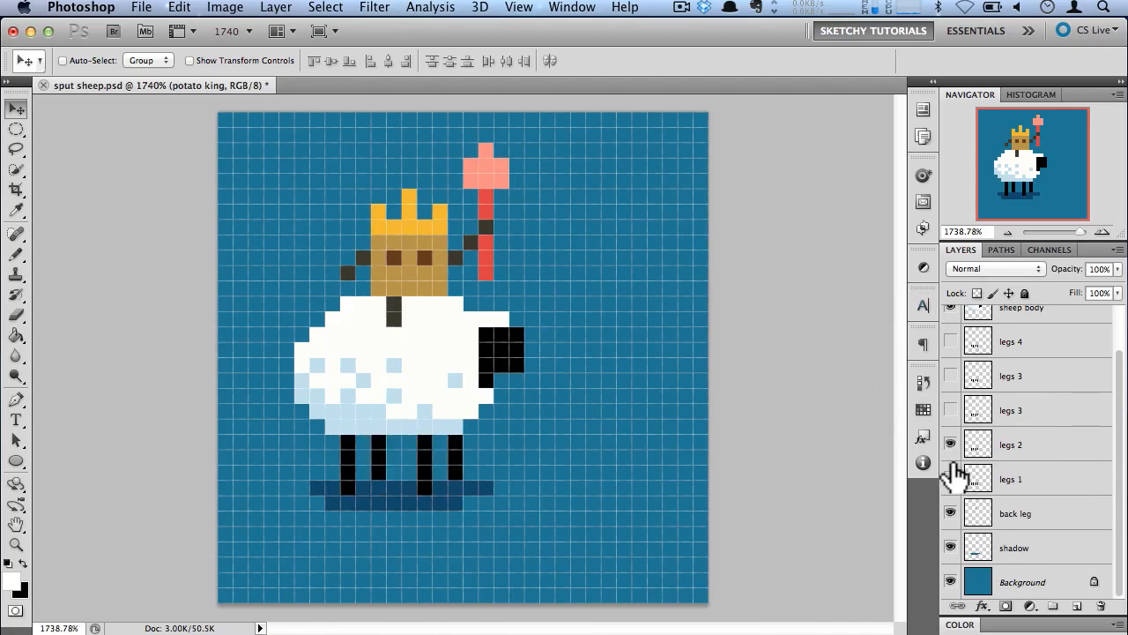
left_click(951, 453)
left_click(951, 421)
left_click(952, 421)
left_click(952, 380)
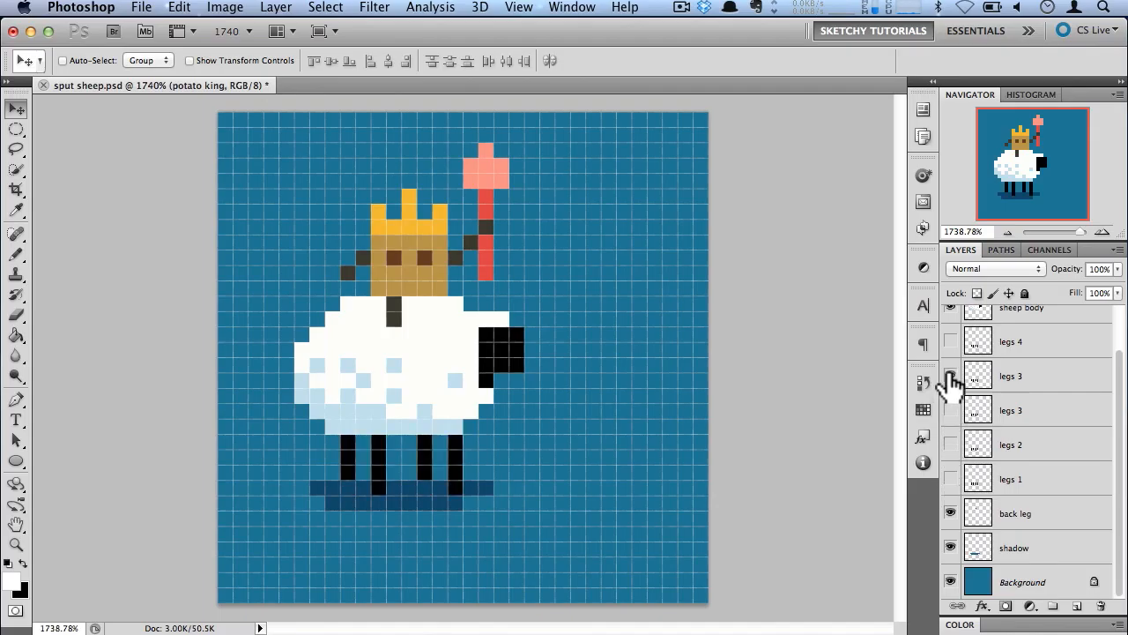
left_click(952, 381)
left_click(950, 348)
left_click(951, 348)
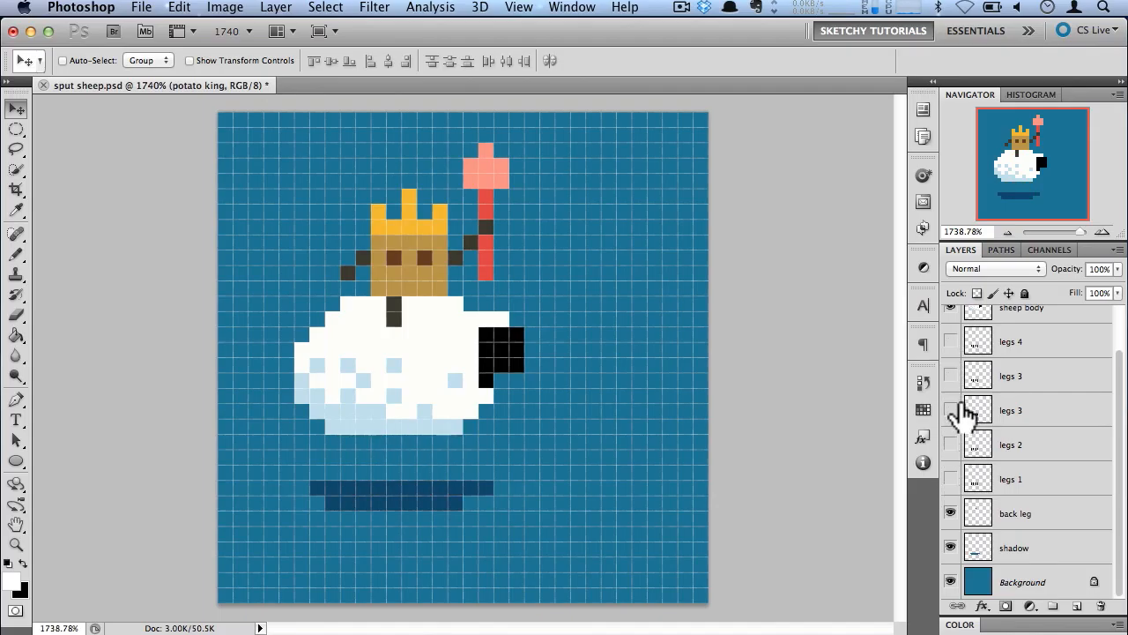
Step: Hide and show the sheep body and potato king layers to check what each one contains
scroll(981, 387, "up", 2)
left_click(951, 355)
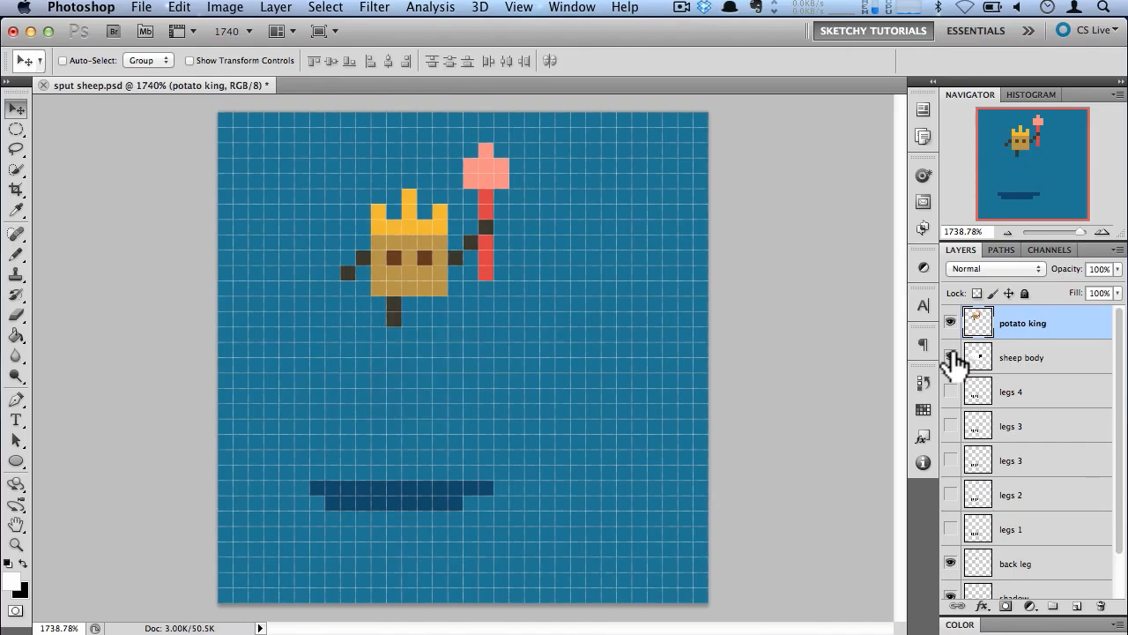
left_click(951, 355)
left_click(950, 322)
left_click(950, 322)
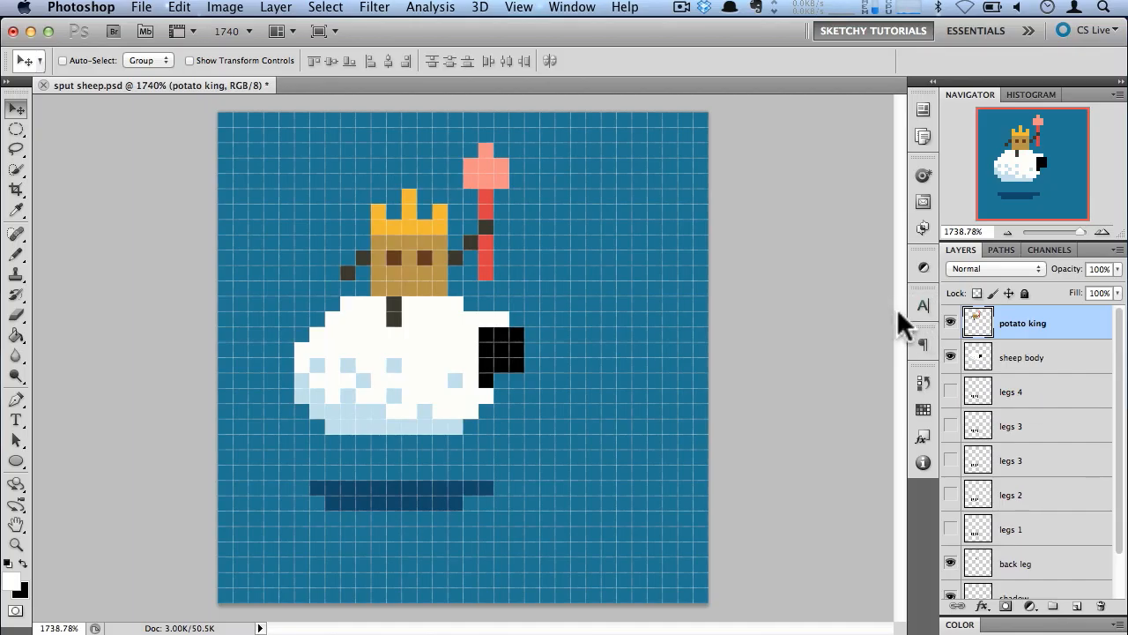
Step: Show the Animation timeline, enlarge it and switch it to frame animation
left_click(572, 7)
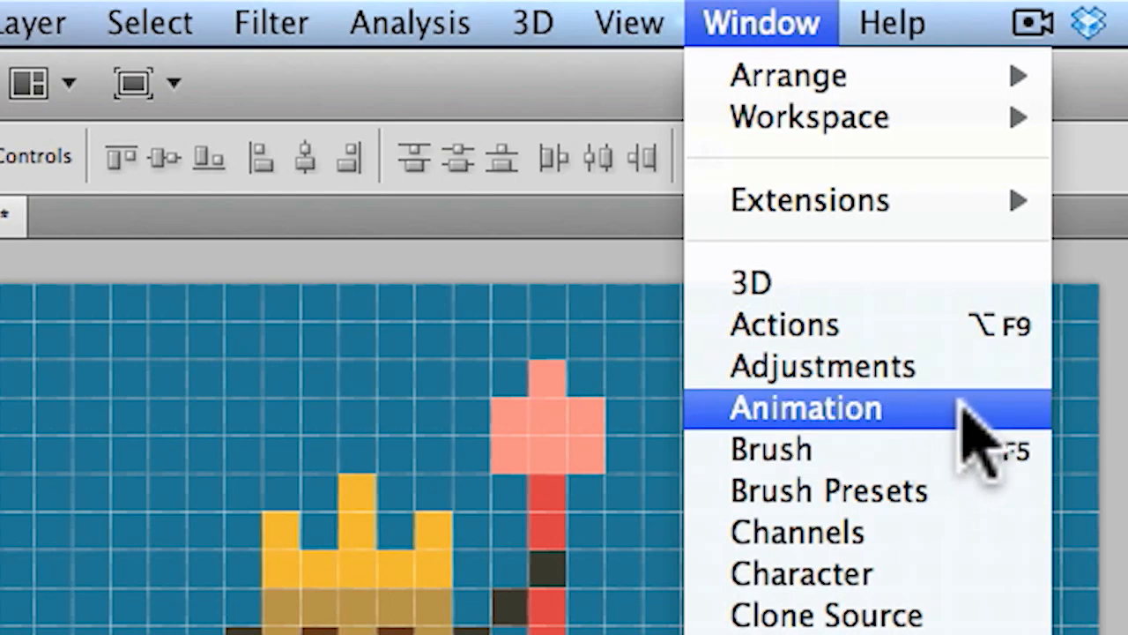
left_click(1023, 410)
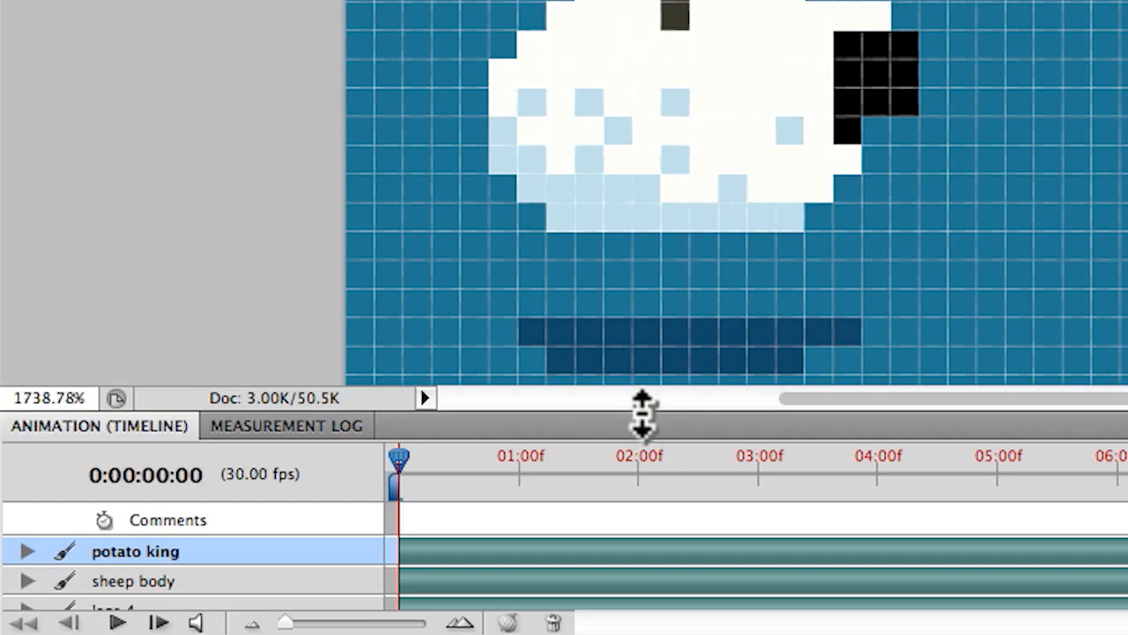
left_click_drag(377, 513, 371, 454)
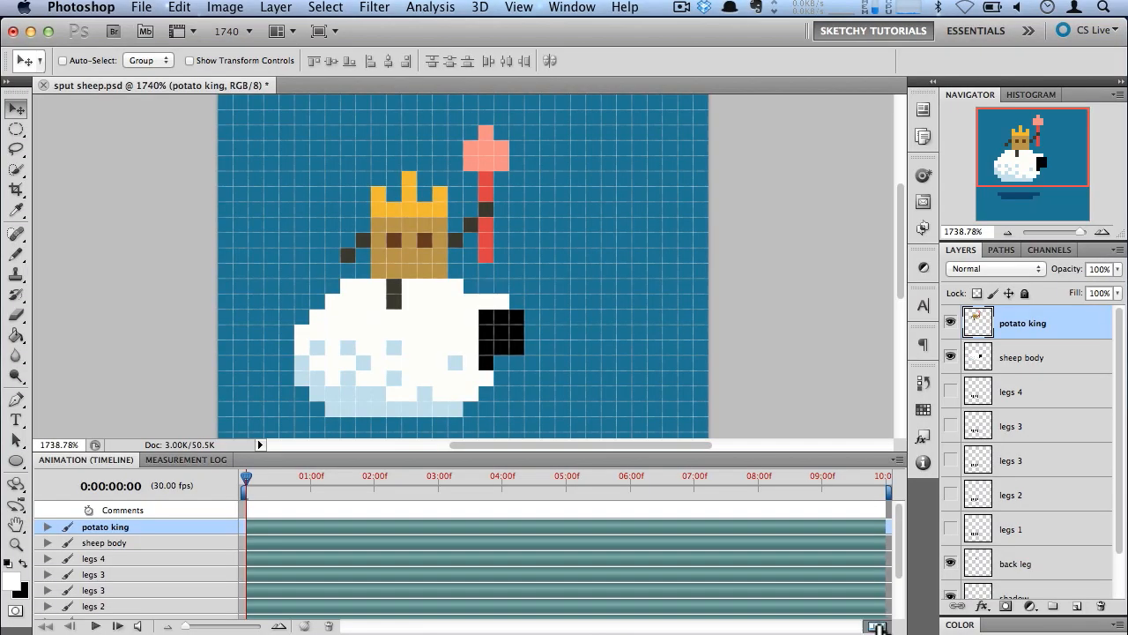
left_click(877, 626)
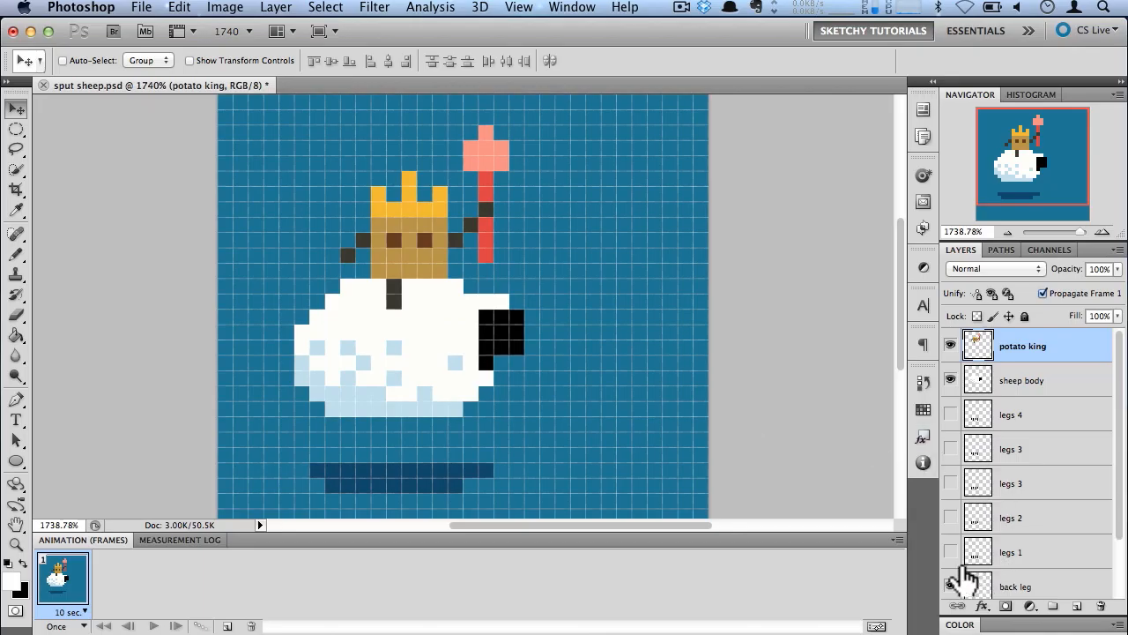
Step: Show the legs 1 layer in the first frame and set the frame's delay to 0.1 seconds
left_click(950, 551)
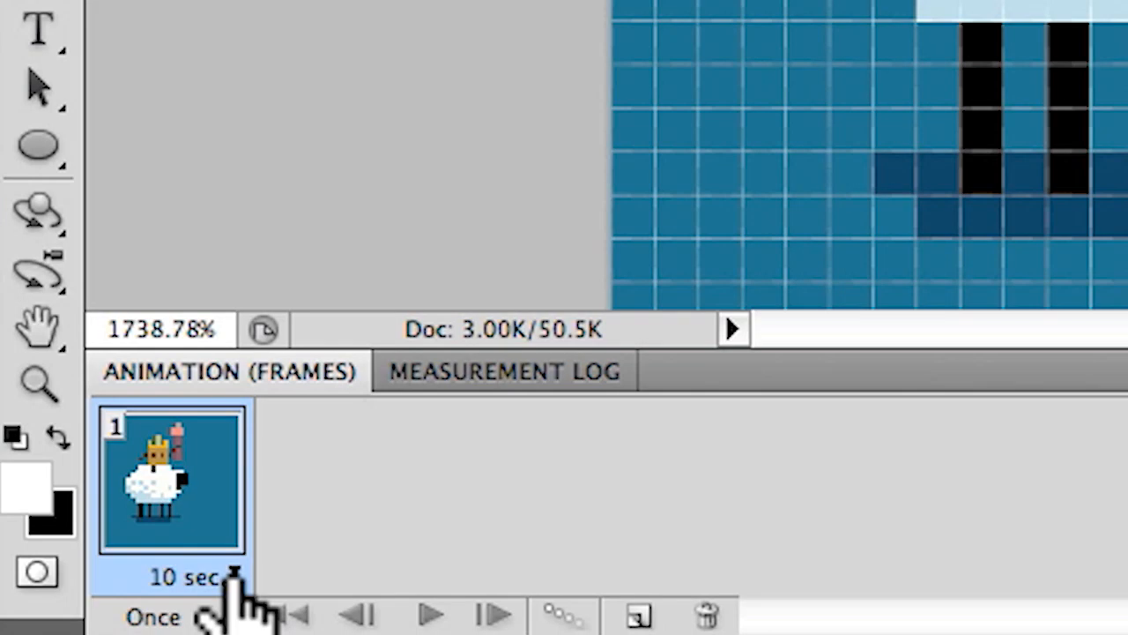
left_click(85, 612)
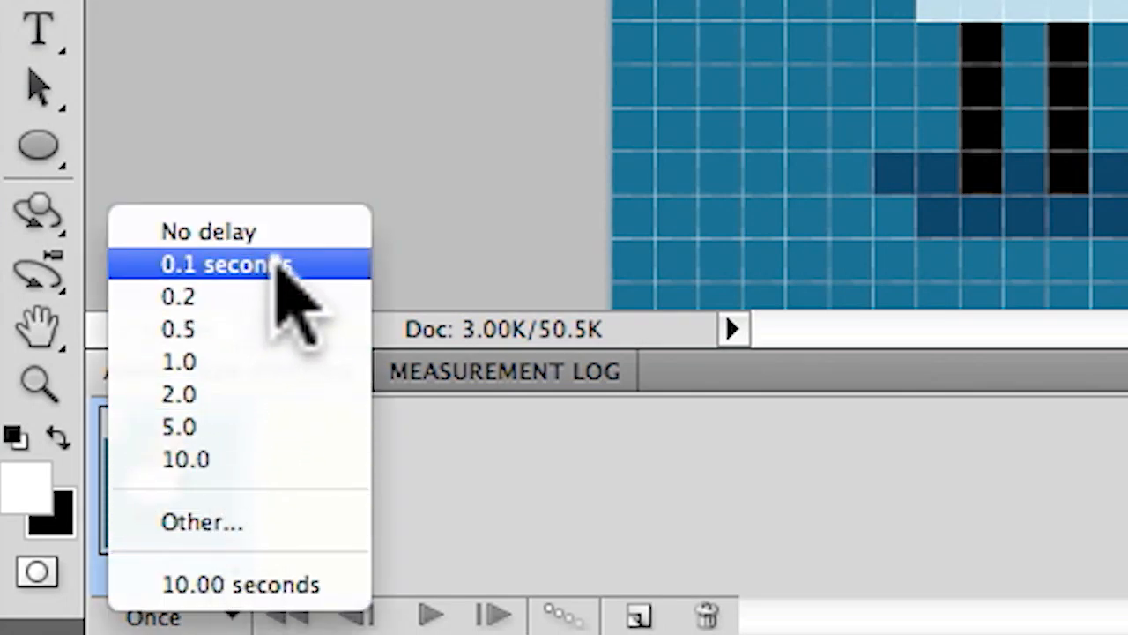
left_click(278, 265)
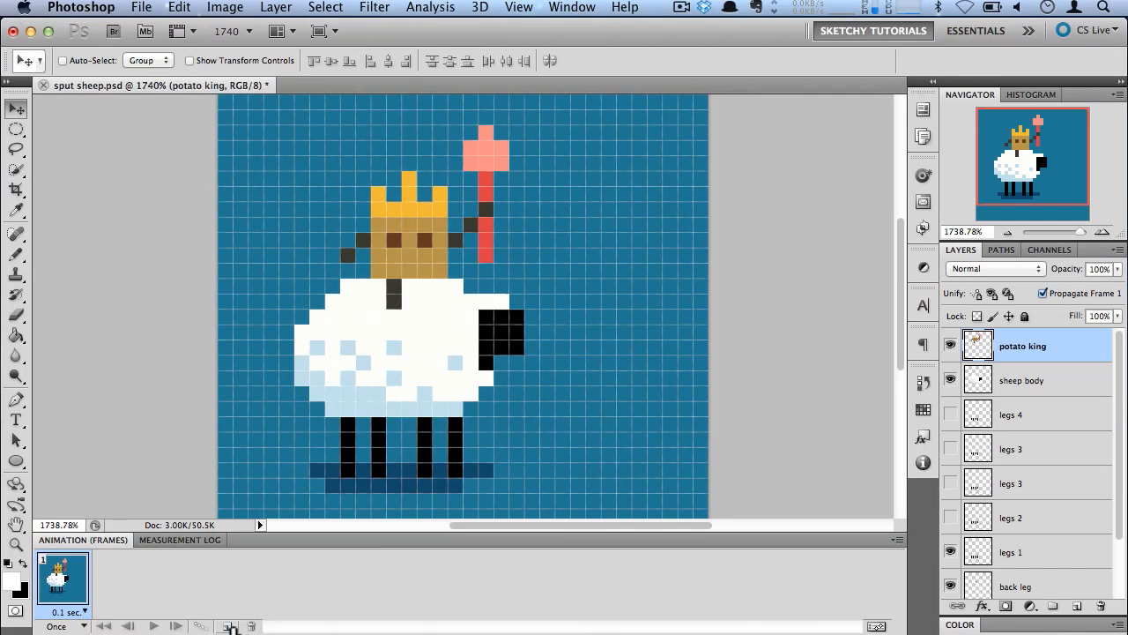
Step: Add a second frame showing legs 2 instead of legs 1, and shift the king and sheep body down one pixel in frame 1
left_click(227, 626)
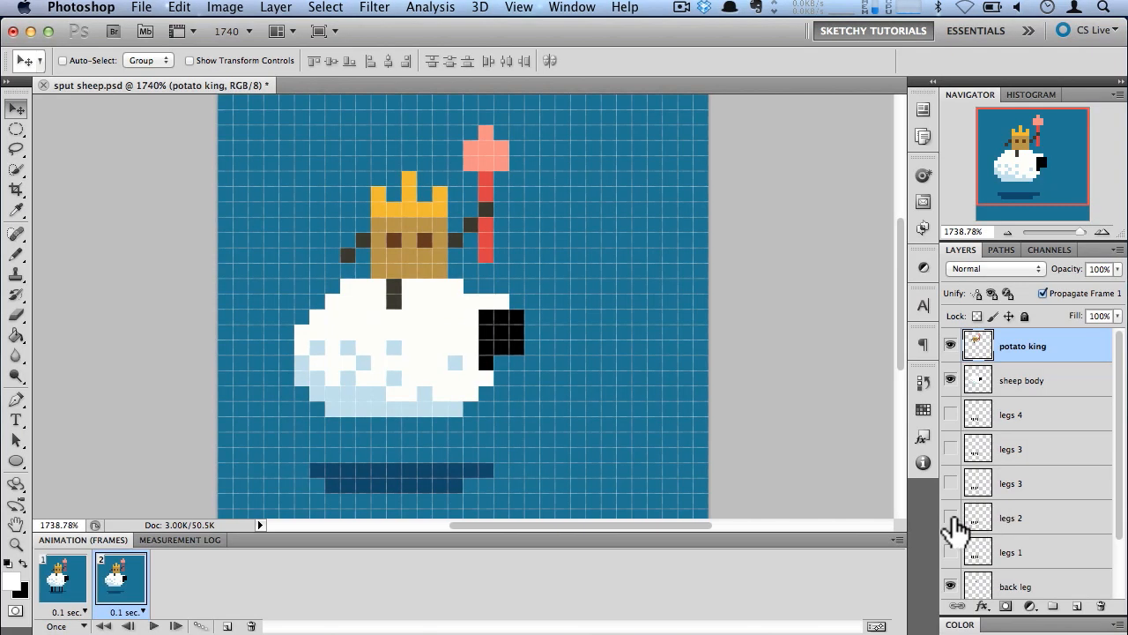
left_click(951, 517)
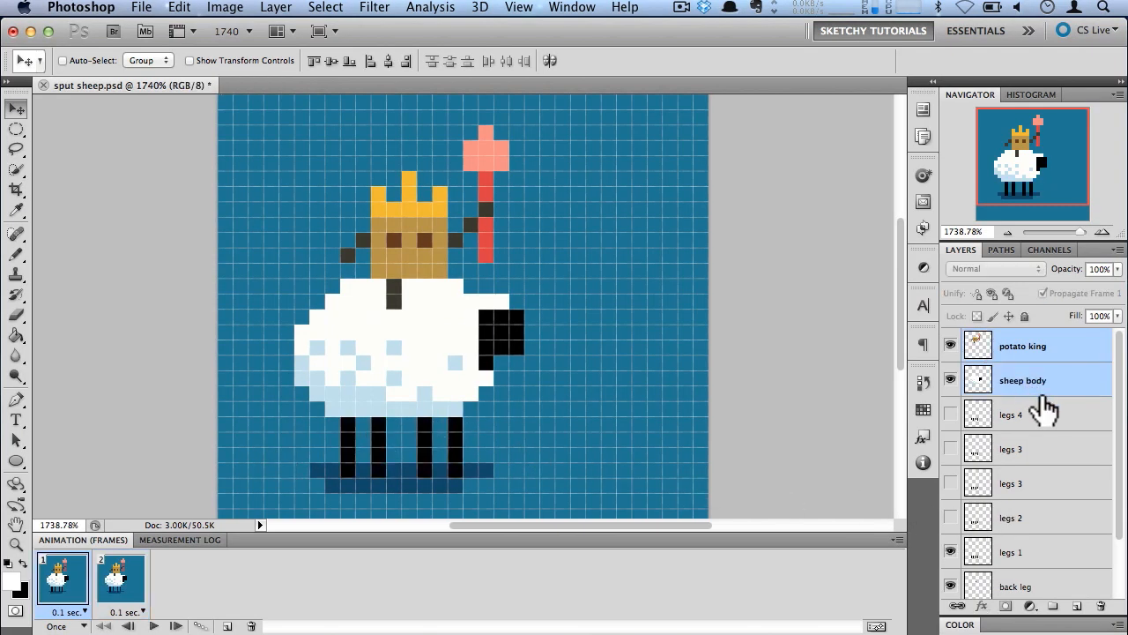
key("Down")
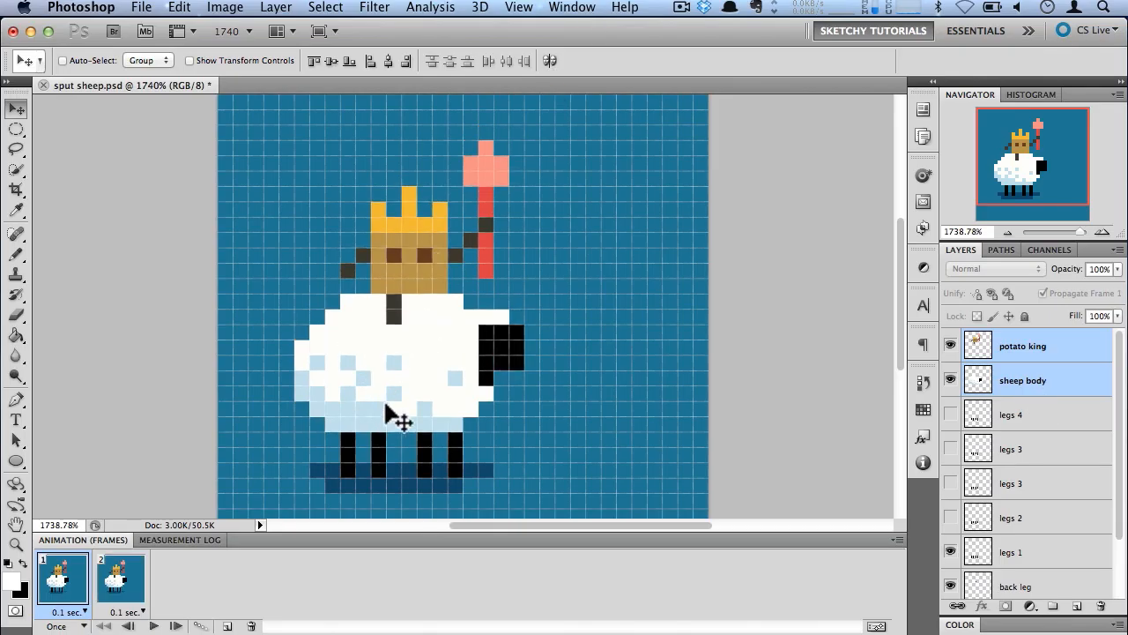
left_click(119, 579)
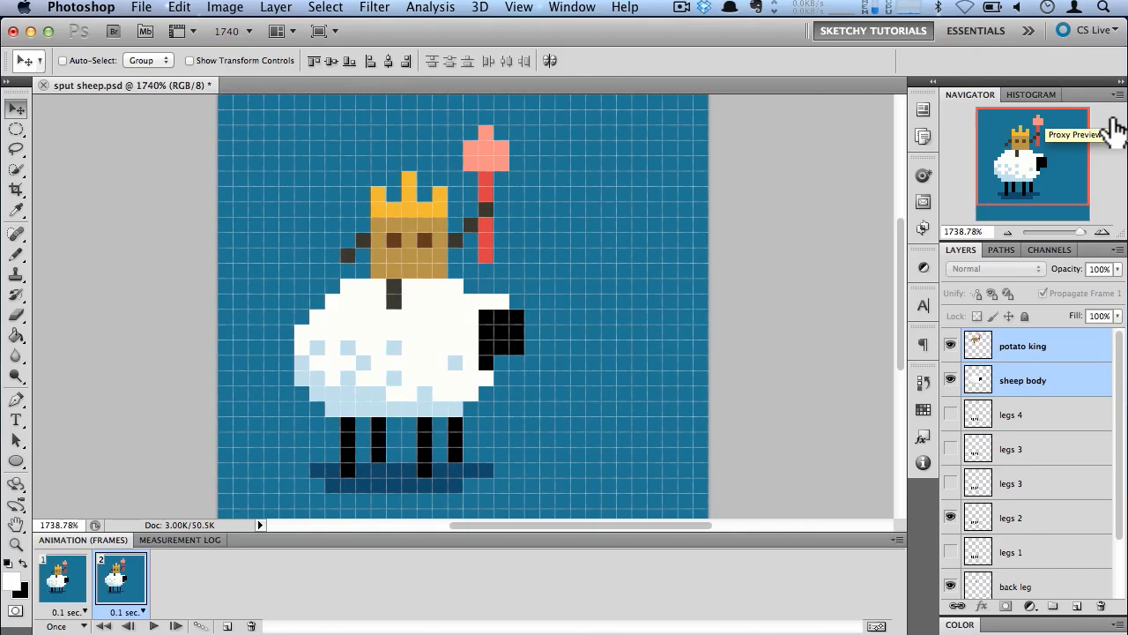
Step: Compare frames 1 and 2, and add a third frame showing the lower legs 3 layer instead of legs 2
left_click(227, 626)
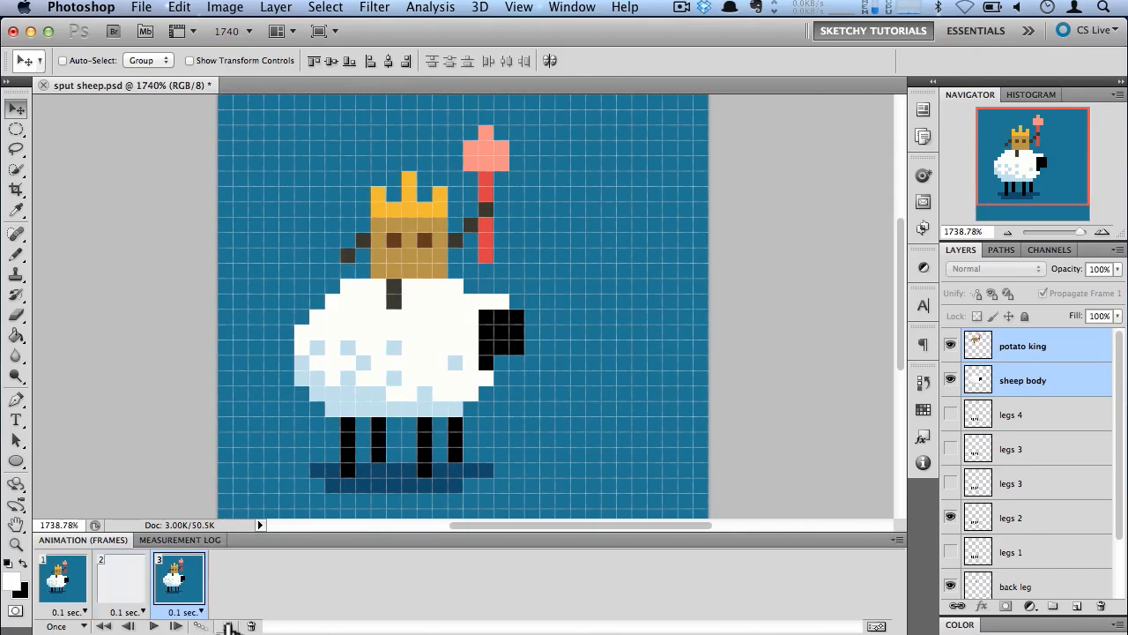
left_click(66, 589)
left_click(121, 583)
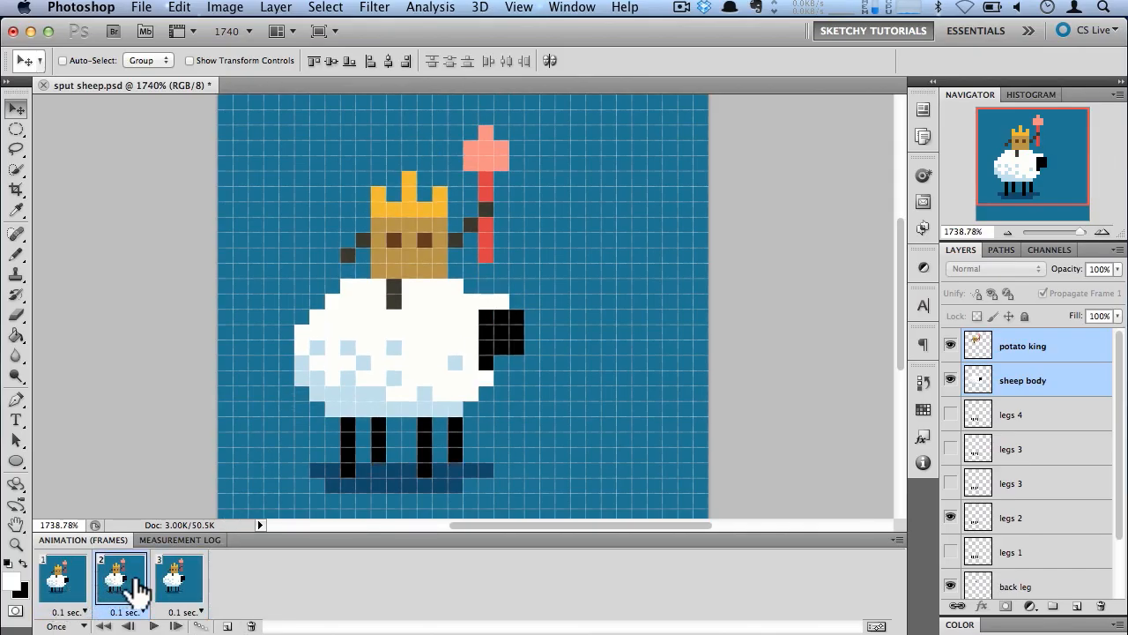
left_click(76, 591)
left_click(128, 583)
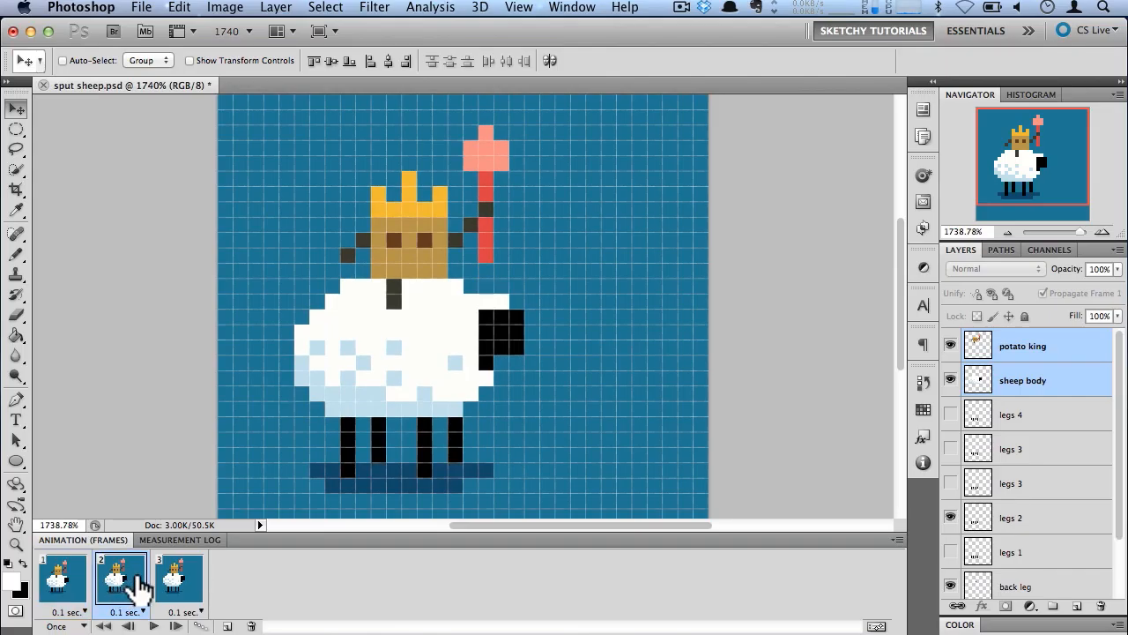
left_click(180, 585)
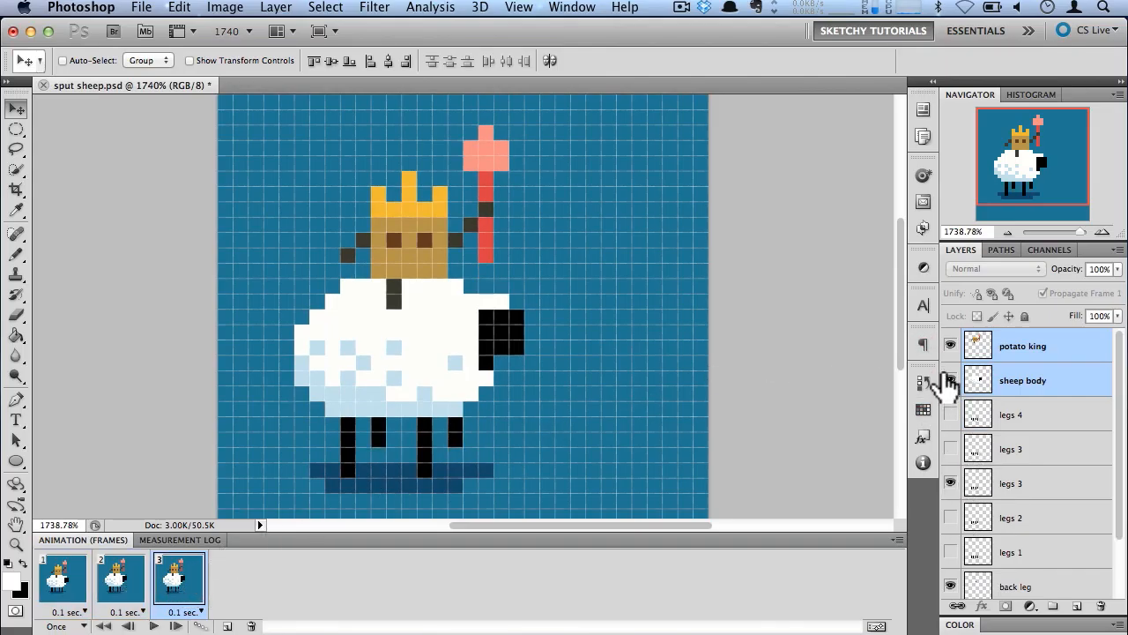
Step: Add a fourth frame showing legs 2 and move the potato king up one pixel in it
left_click(228, 626)
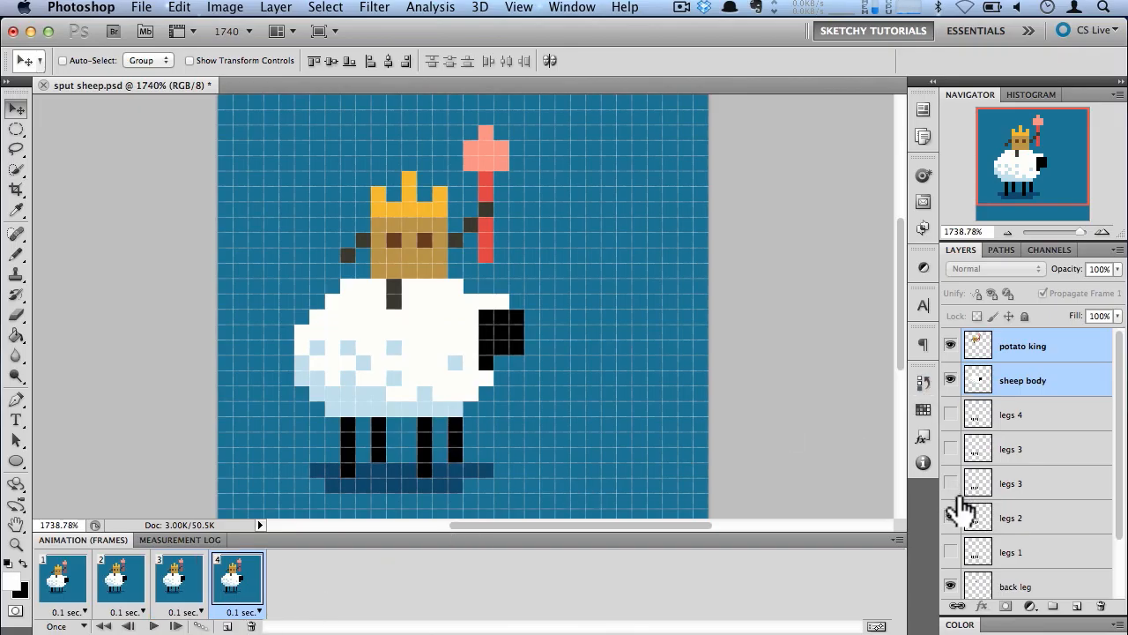
left_click(1025, 345)
key("Up")
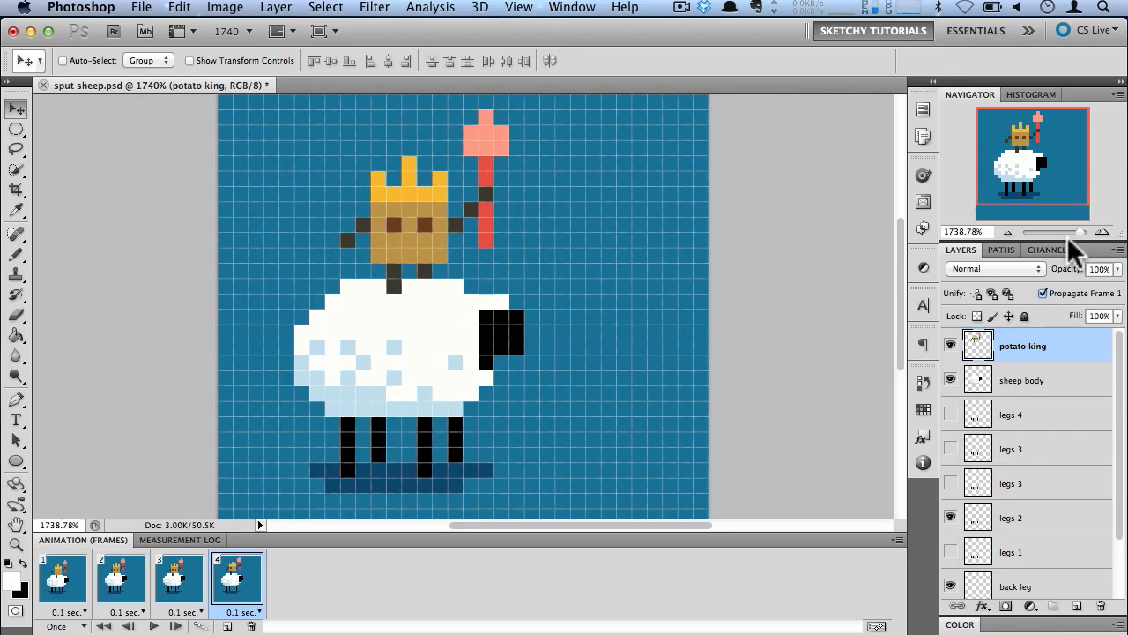
Step: Add a fifth frame showing legs 1 instead of legs 2, move the potato king down one pixel in it, and duplicate it as frame 6
left_click(228, 625)
left_click(950, 517)
left_click(950, 552)
key("Down")
left_click(228, 626)
Step: Select the potato king and sheep body layers together, and add frames 7 to 9 showing legs 4 instead of legs 1
left_click(1023, 381, "shift")
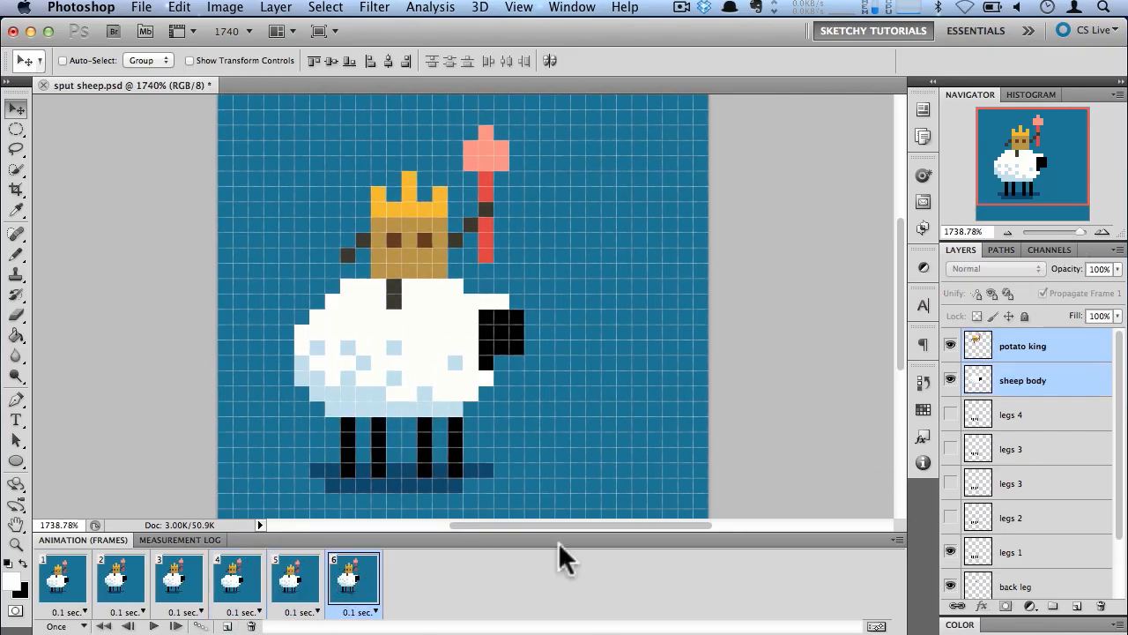
left_click(227, 626)
left_click(950, 415)
left_click(950, 552)
left_click(227, 625)
left_click(227, 626)
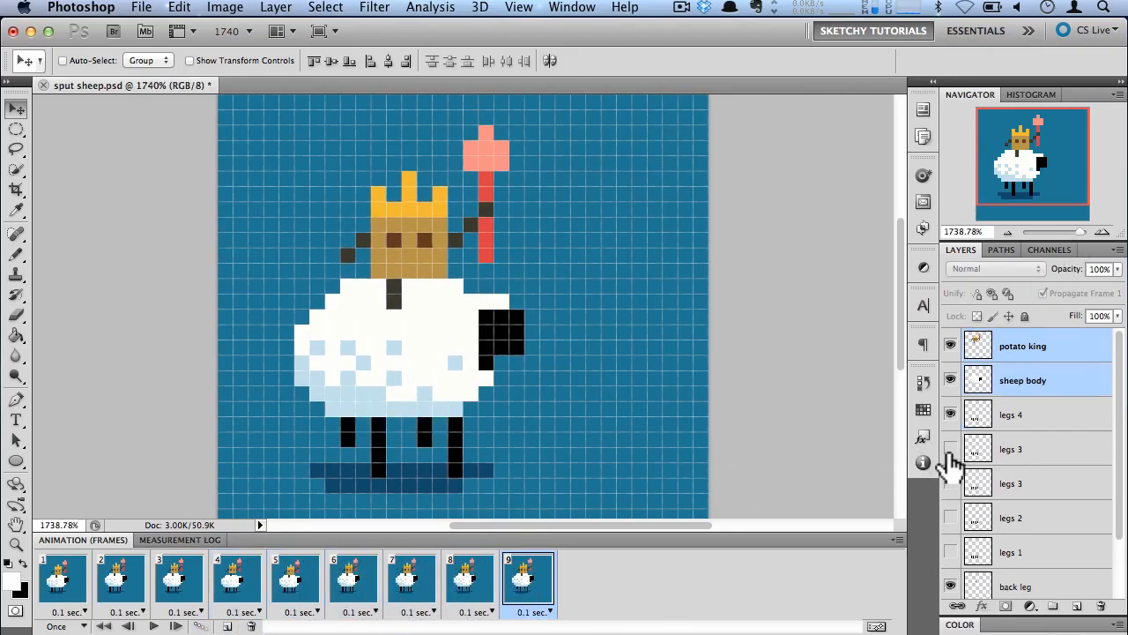
Step: In frame 9, show the upper legs 3 layer instead of legs 4 and move the potato king up one pixel
left_click(950, 448)
left_click(950, 414)
key("Up")
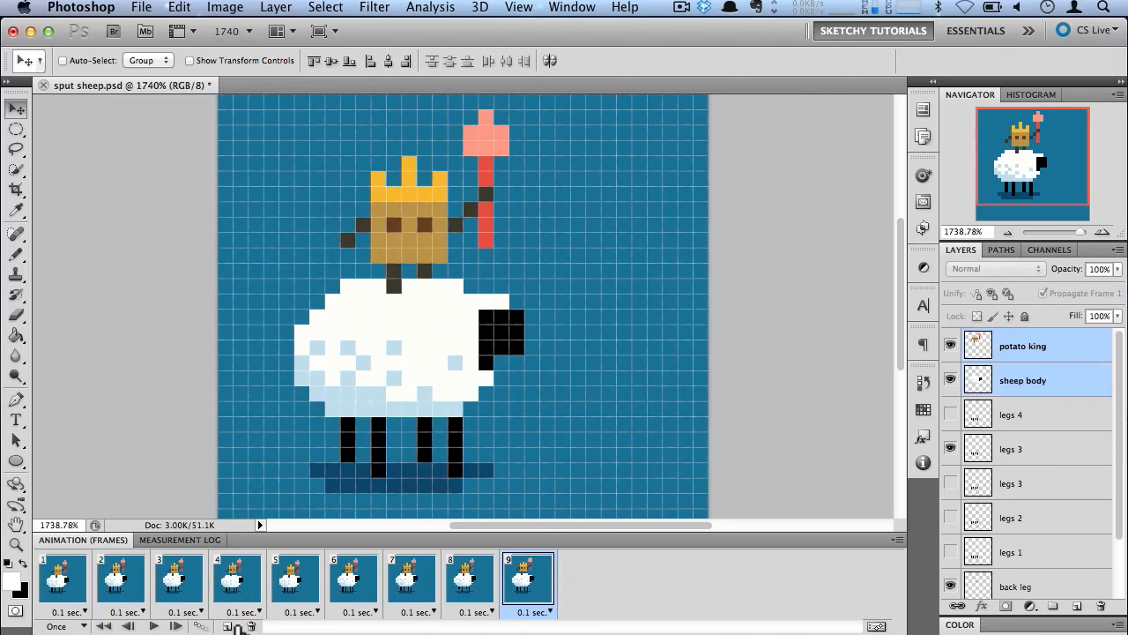
Step: Add a tenth frame with legs 2 shown, moving the sheep body down one pixel and the potato king down two
left_click(227, 626)
left_click(950, 517)
key("Down")
left_click(1023, 348)
key("Down")
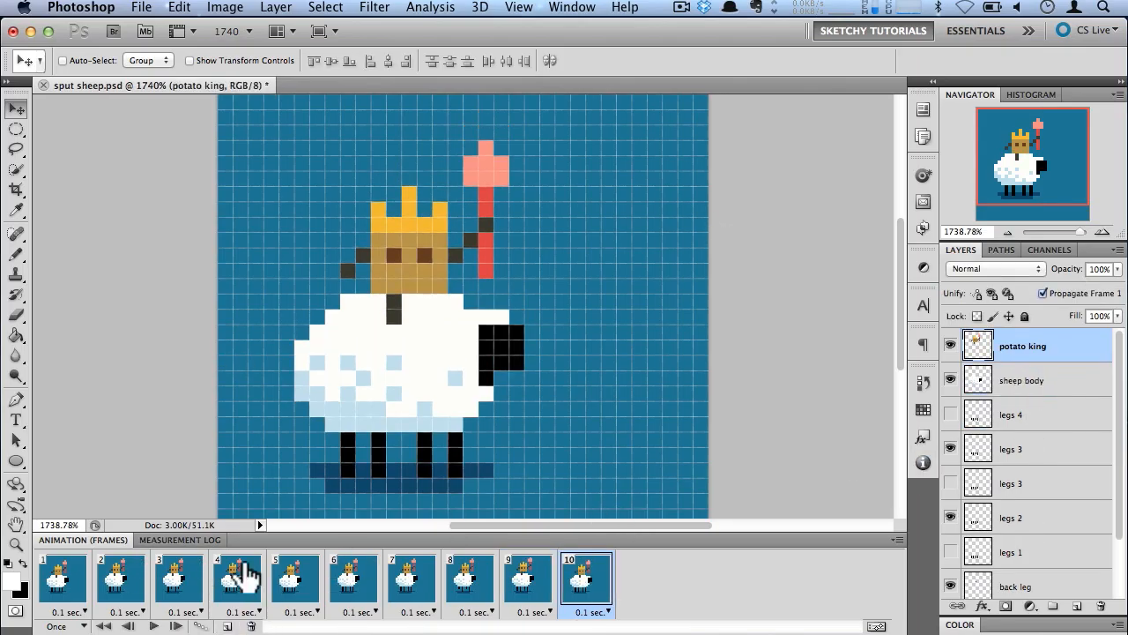
Step: Set the walk-cycle animation to loop Forever, and play it to check the motion
left_click(86, 625)
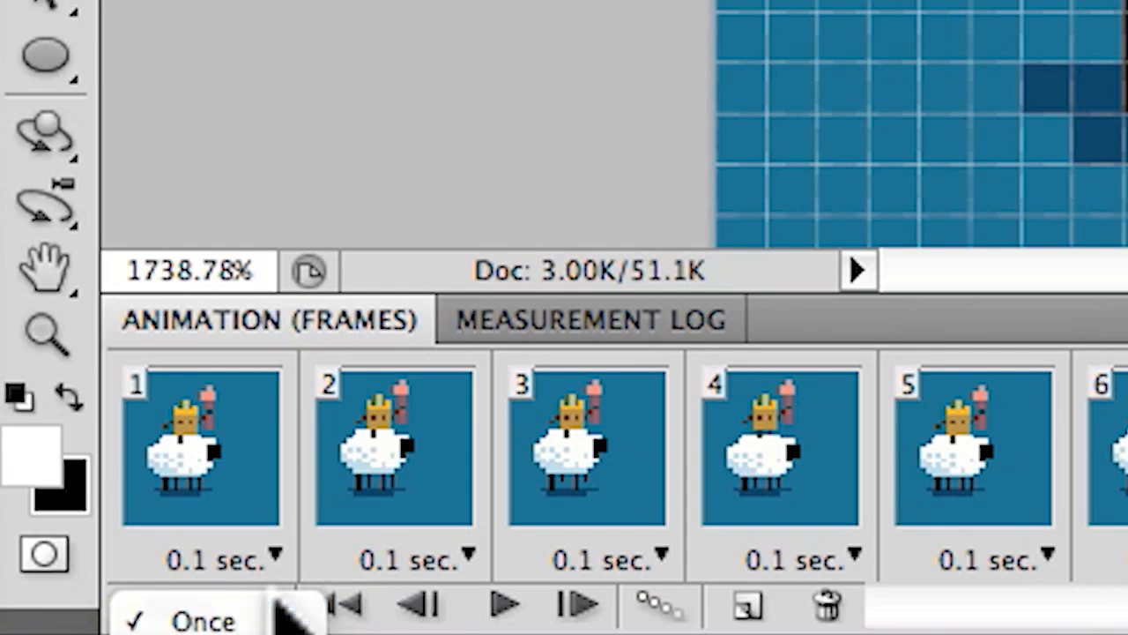
left_click(264, 633)
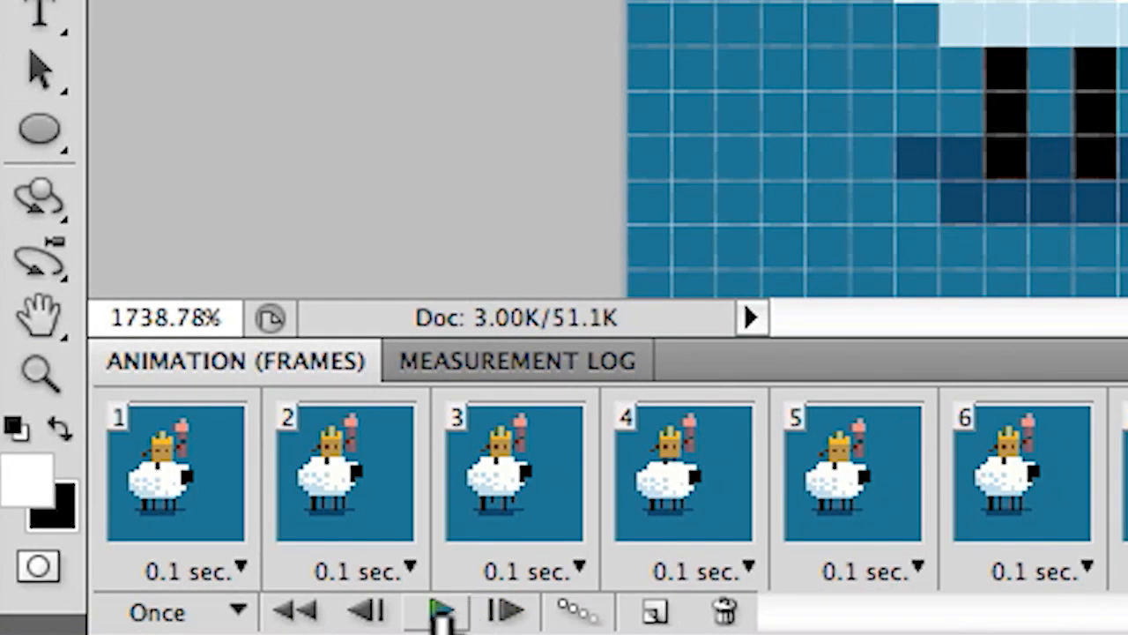
left_click(441, 611)
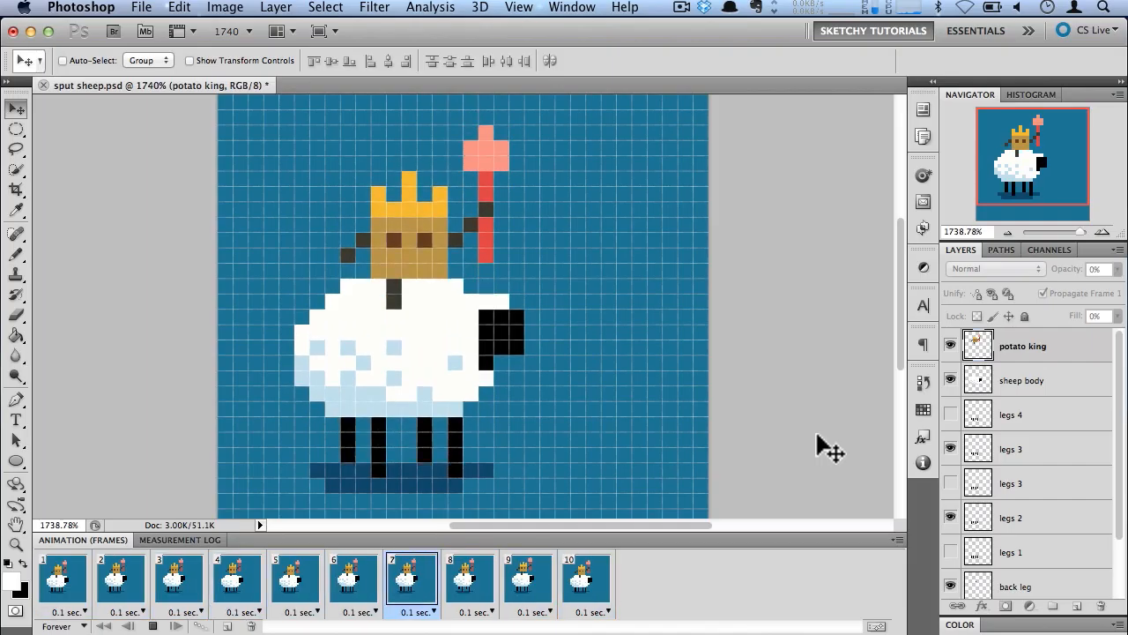
key("space")
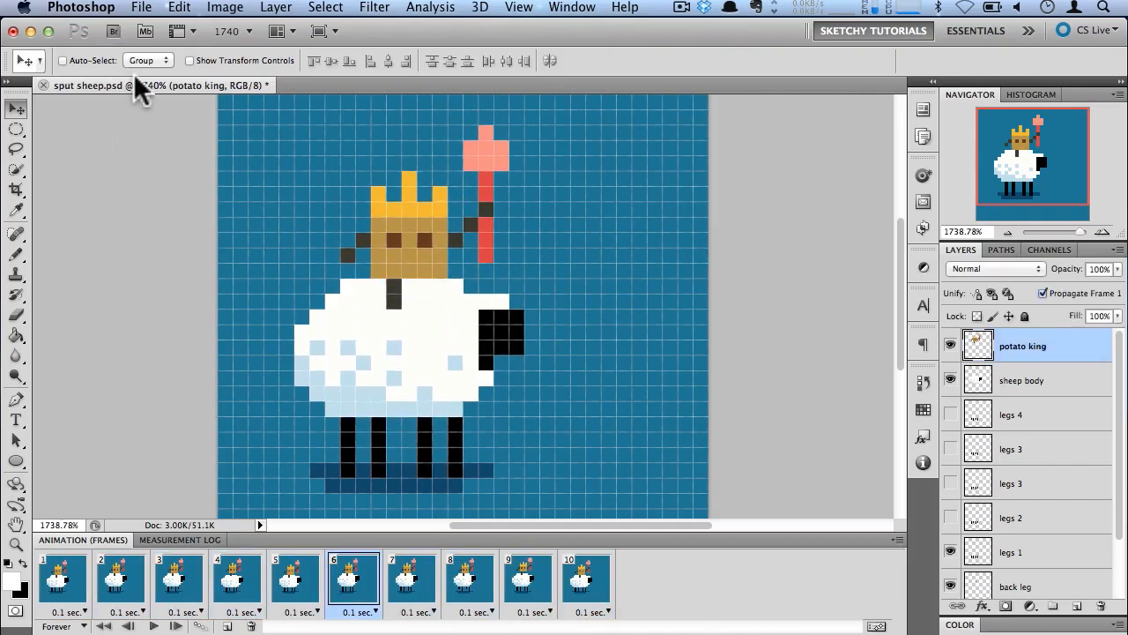
Step: Start a Save for Web & Devices export of the animation as a GIF with looping set to Forever
left_click(141, 7)
left_click(313, 316)
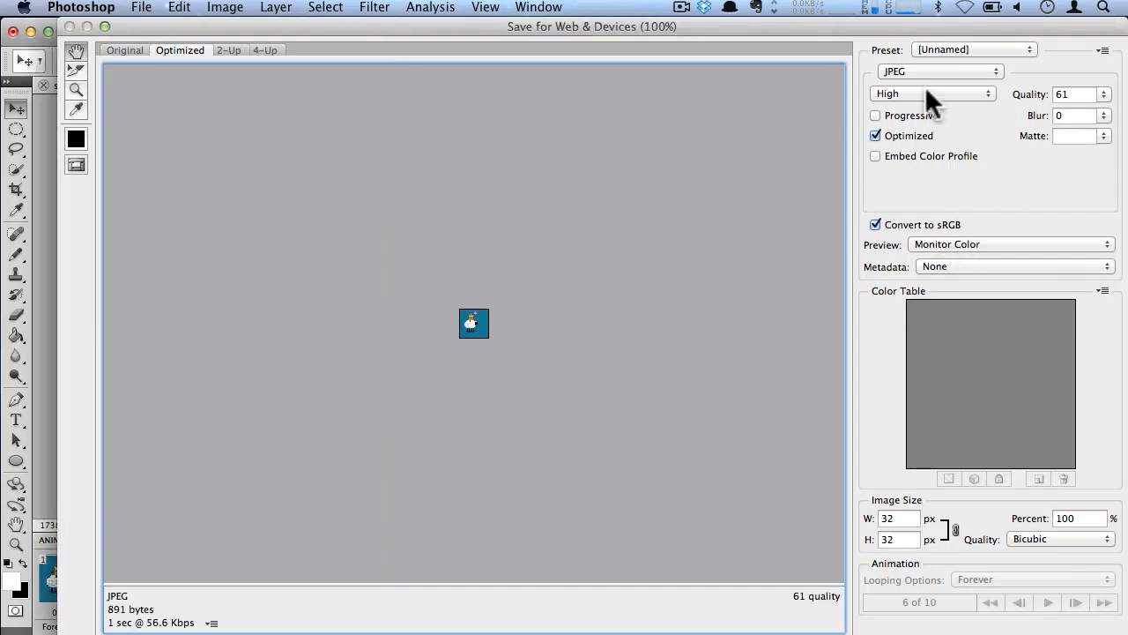
left_click(927, 70)
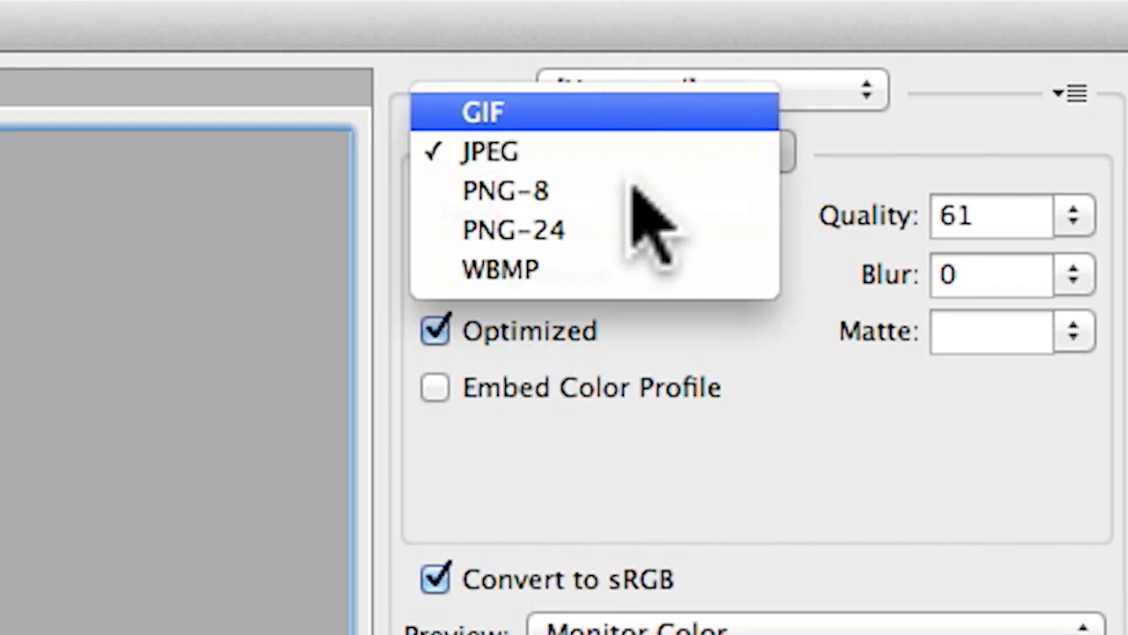
left_click(617, 112)
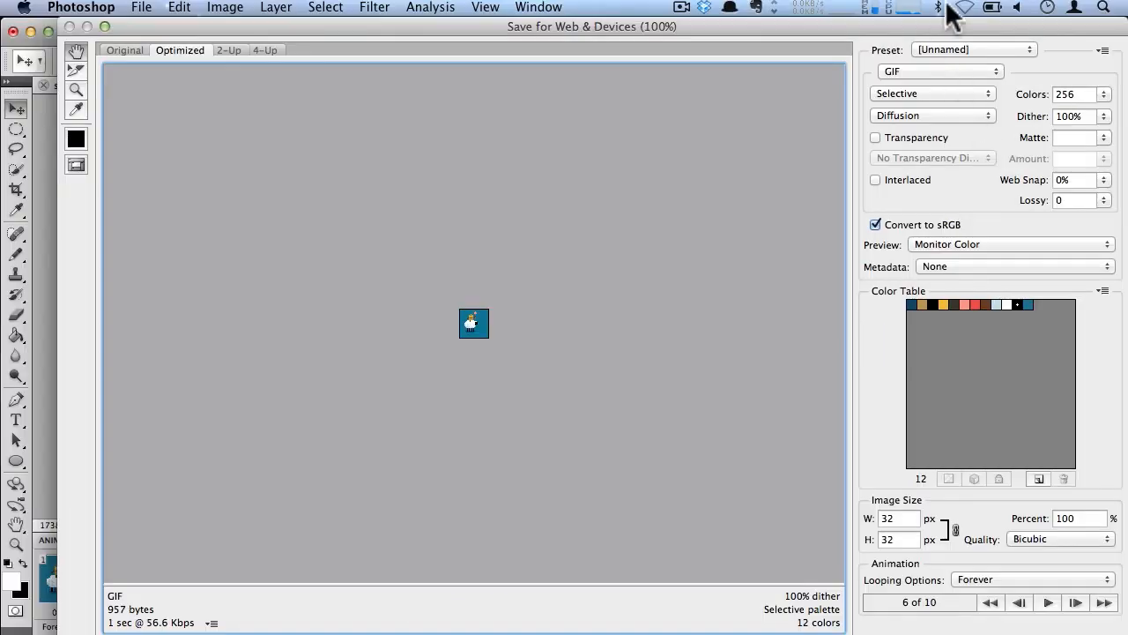
left_click(1030, 578)
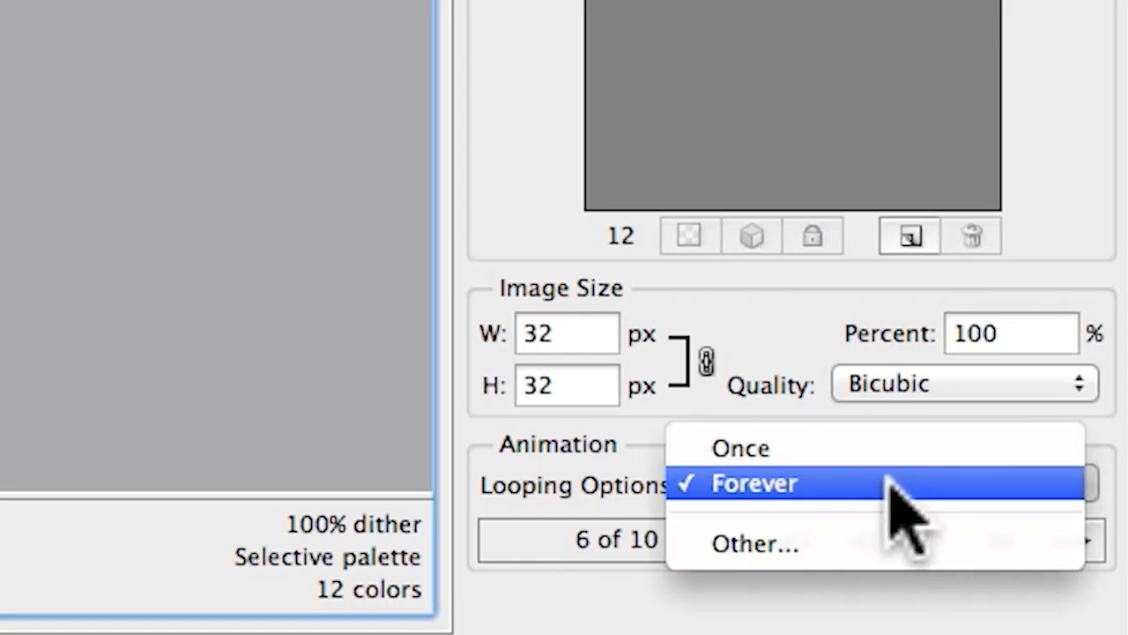
left_click(890, 483)
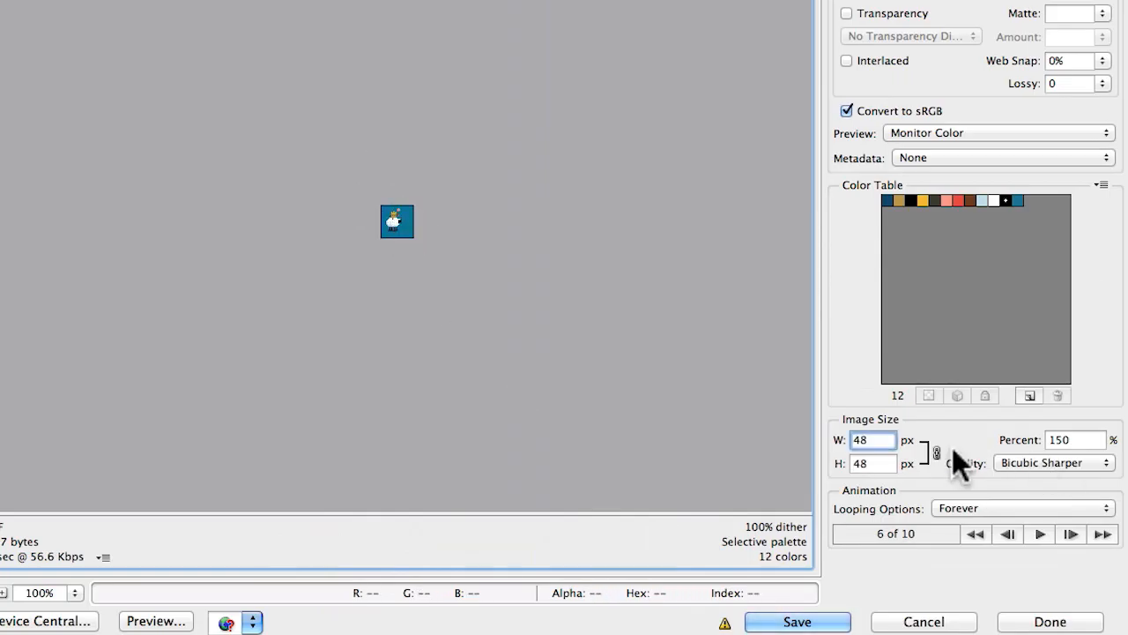
Step: Set the export size to 150 by 150 px with Nearest Neighbor resampling, and preview the animation
double_click(868, 440)
type("1")
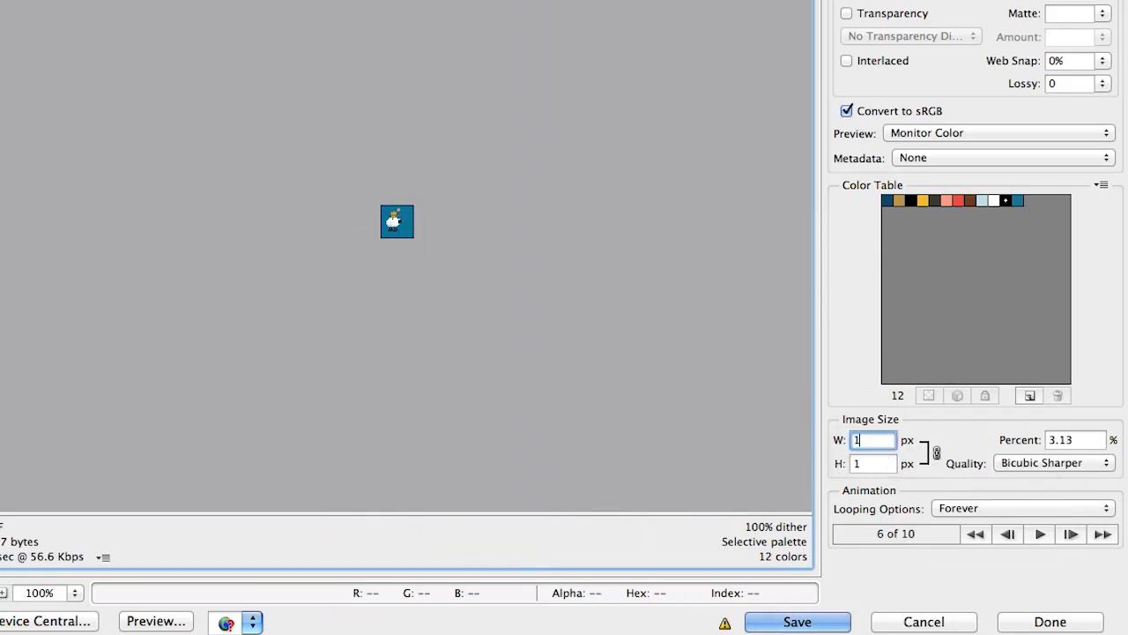
type("28")
key("Tab")
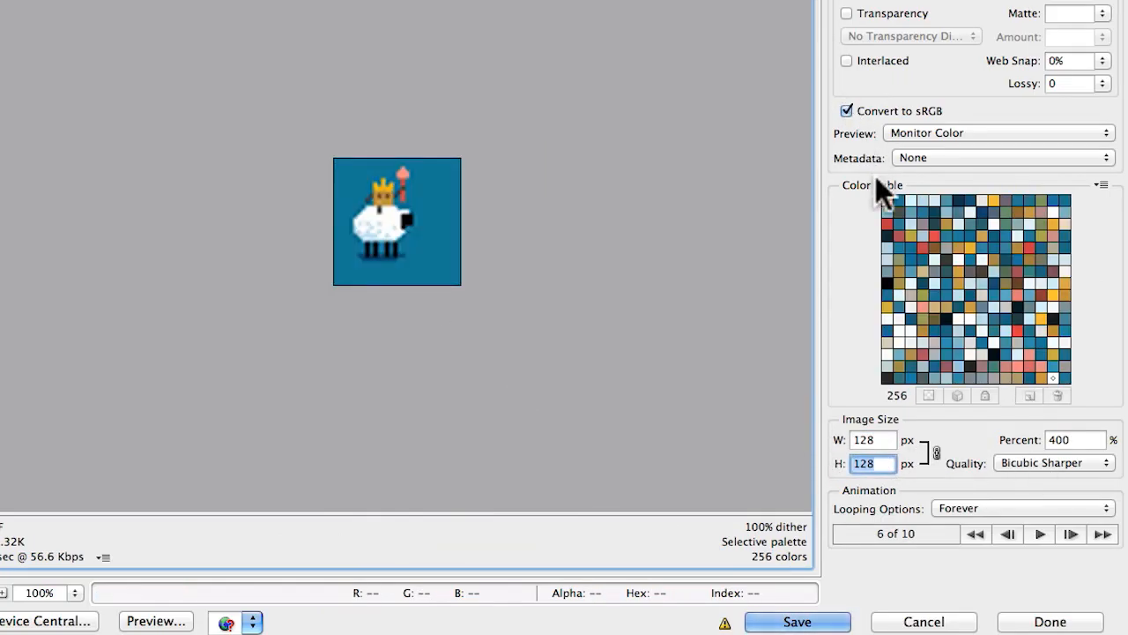
type("150")
left_click(1071, 467)
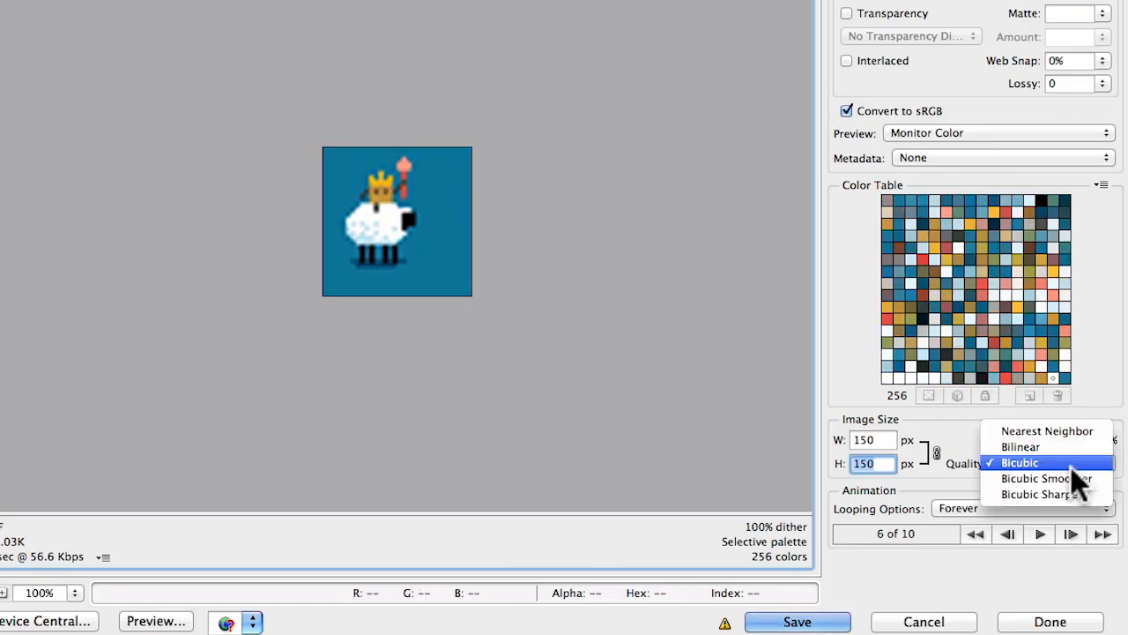
left_click(1079, 429)
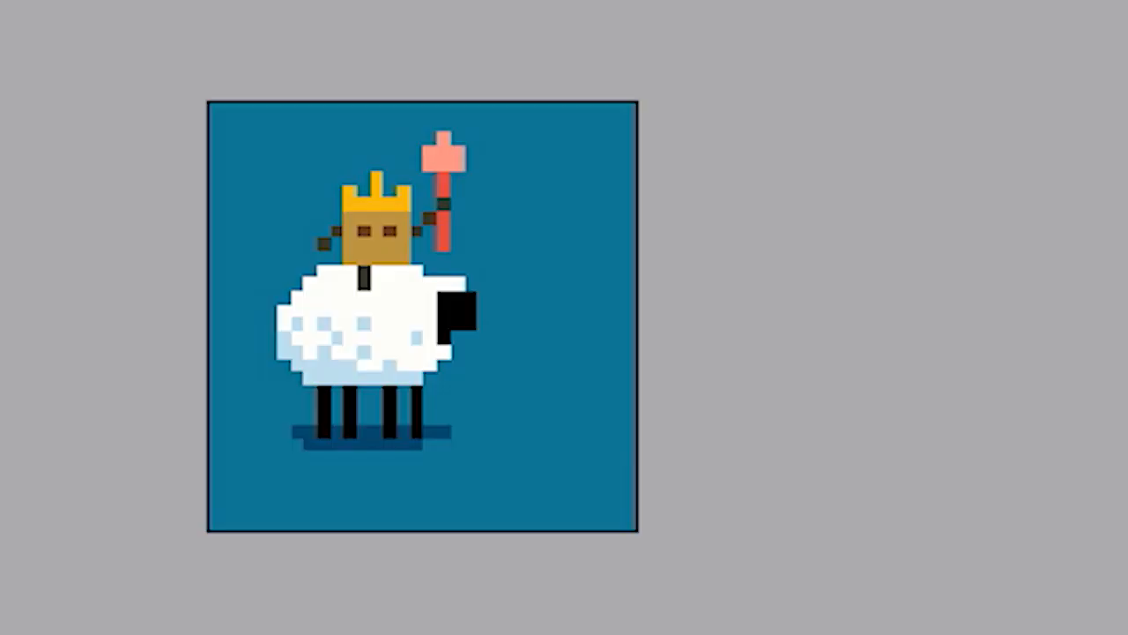
left_click(1037, 535)
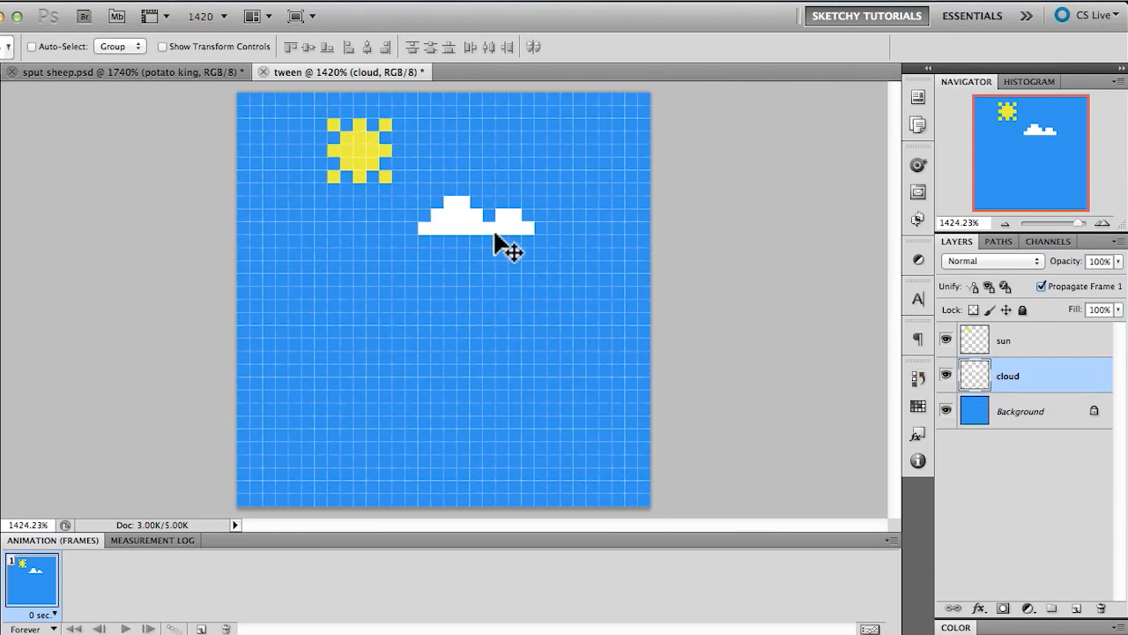
Step: In the tween document, move the cloud near the canvas's right edge in frame 1, and add a second frame with it near the left edge
left_click_drag(496, 236, 579, 250)
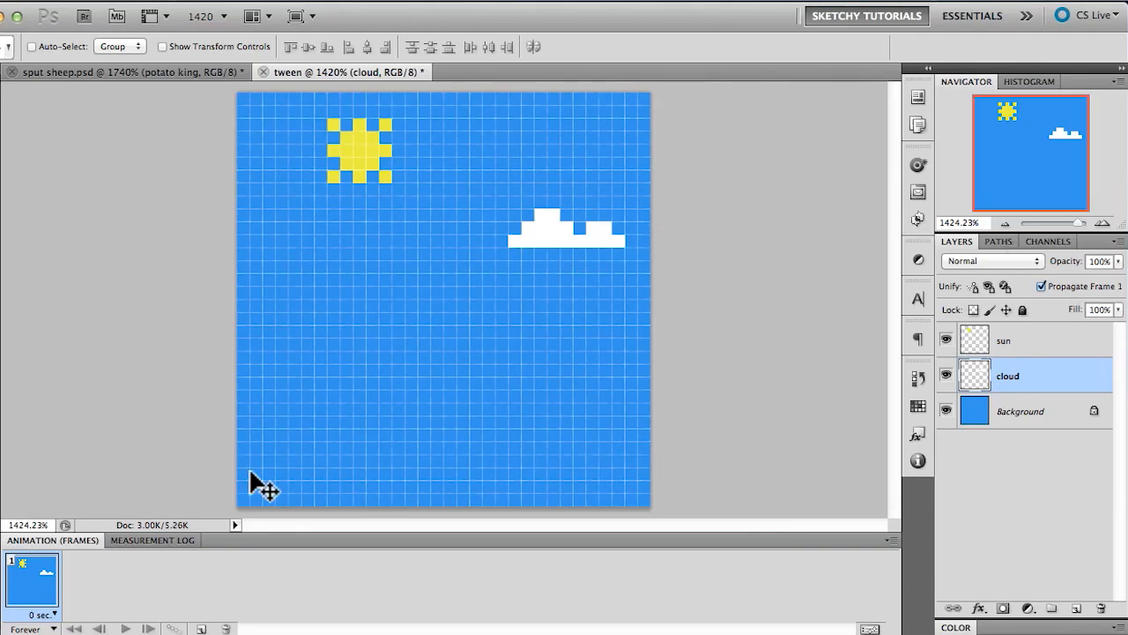
left_click(202, 629)
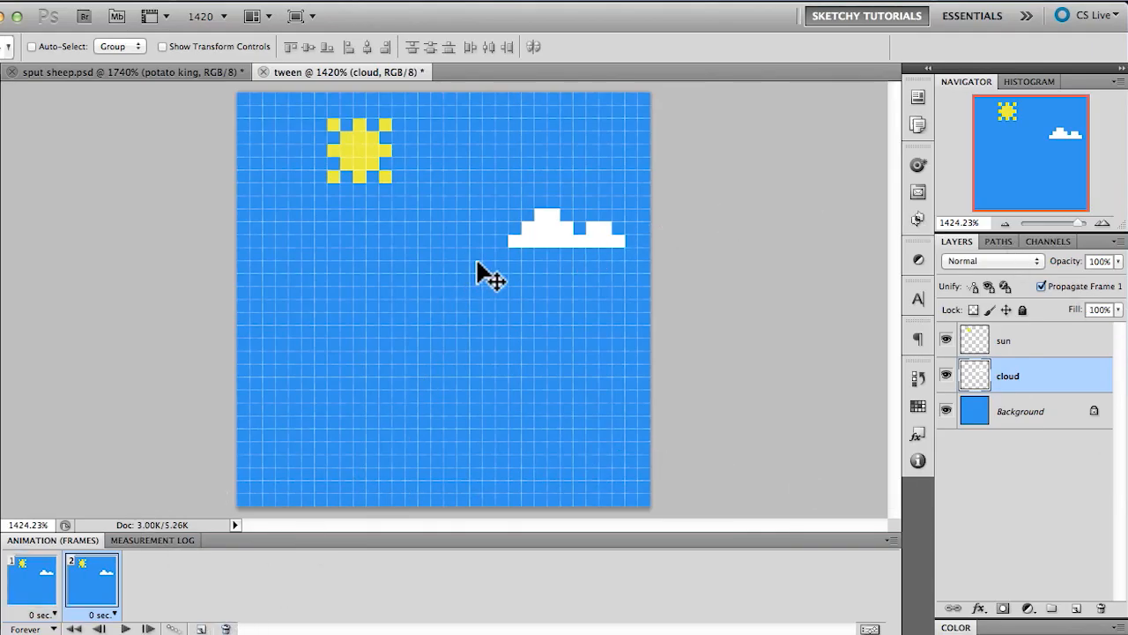
left_click_drag(499, 246, 348, 254)
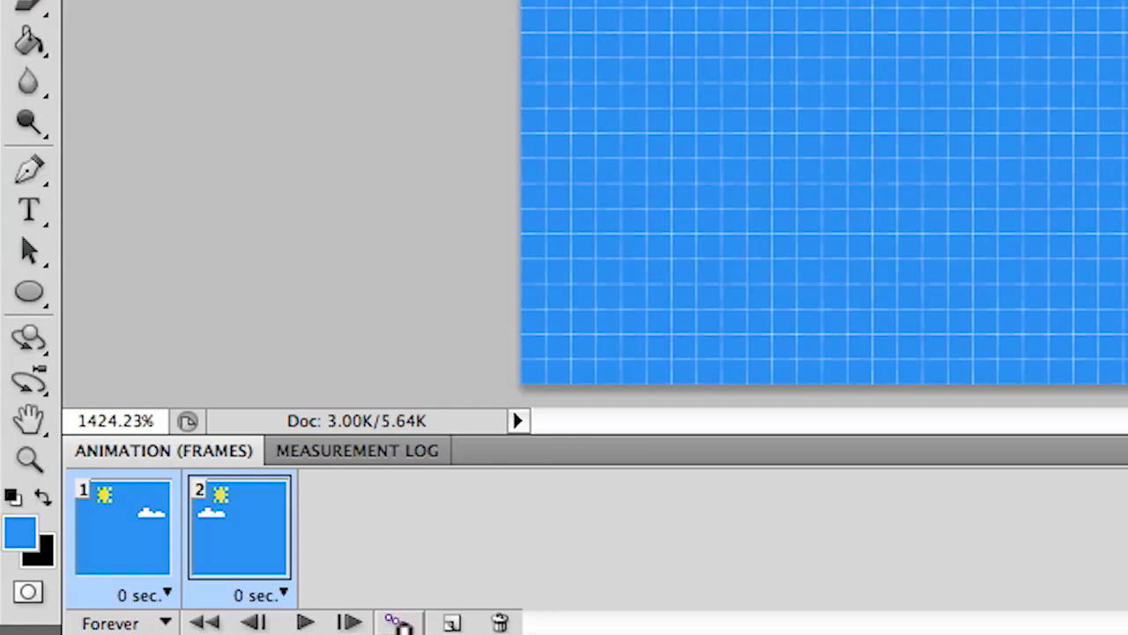
Step: Tween the two cloud frames with 10 added frames for all layers, using Position without Opacity or Effects, and play the animation
left_click(394, 622)
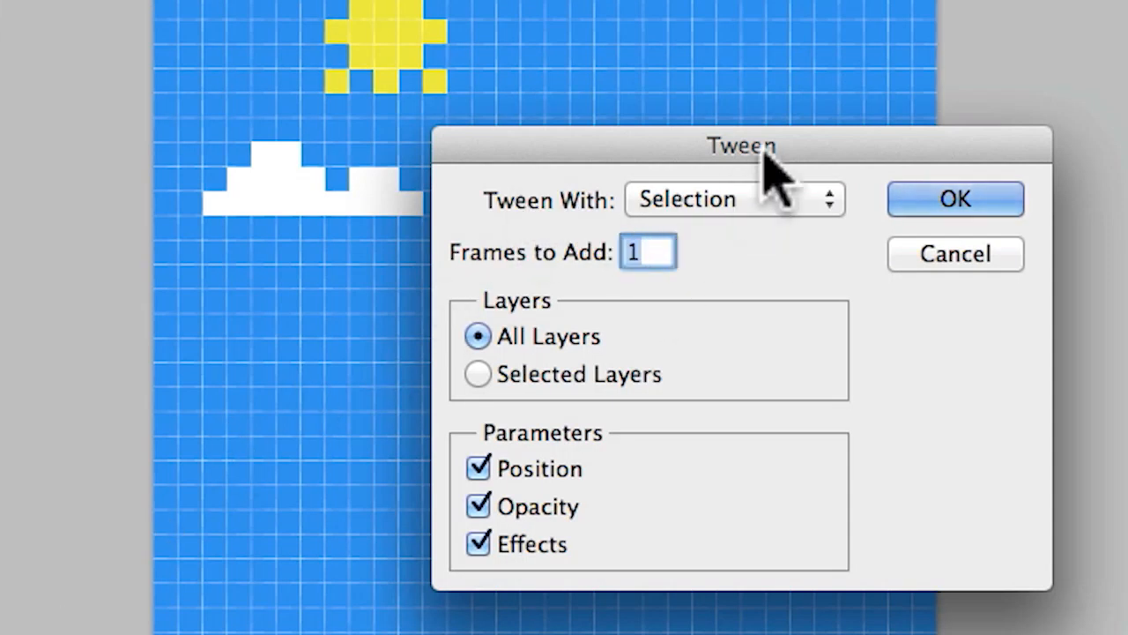
type("10")
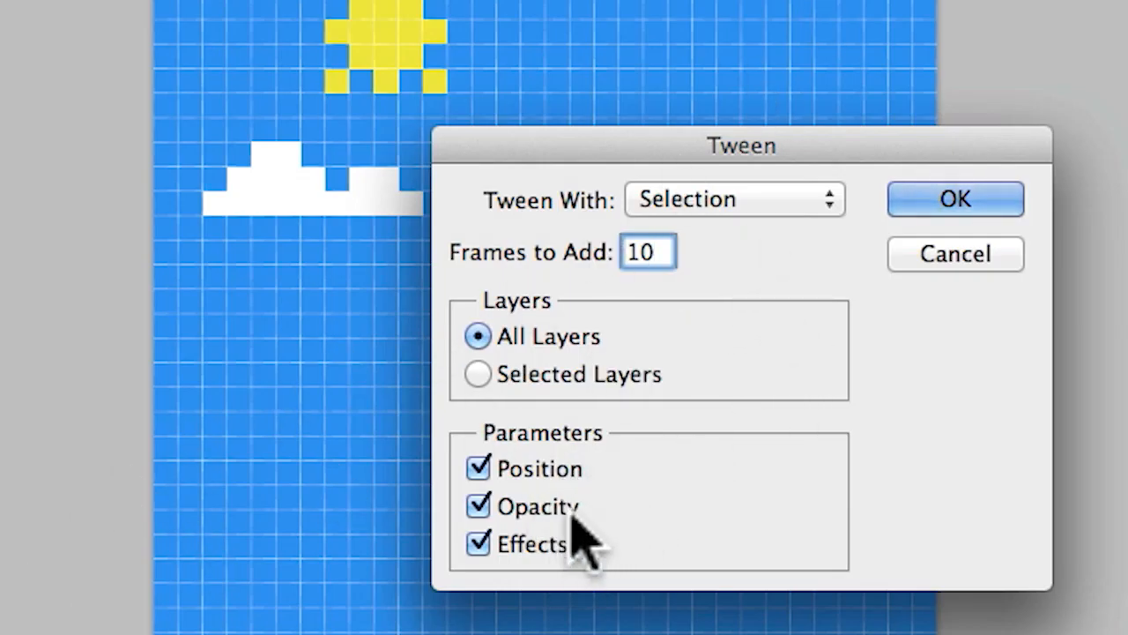
left_click(479, 541)
left_click(479, 506)
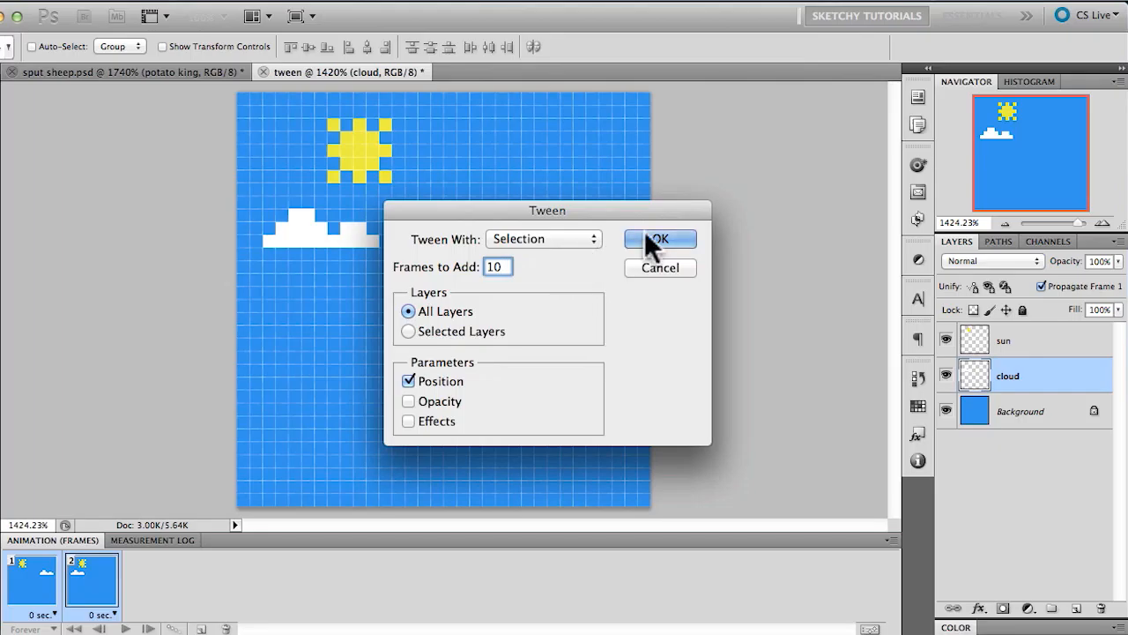
left_click(654, 238)
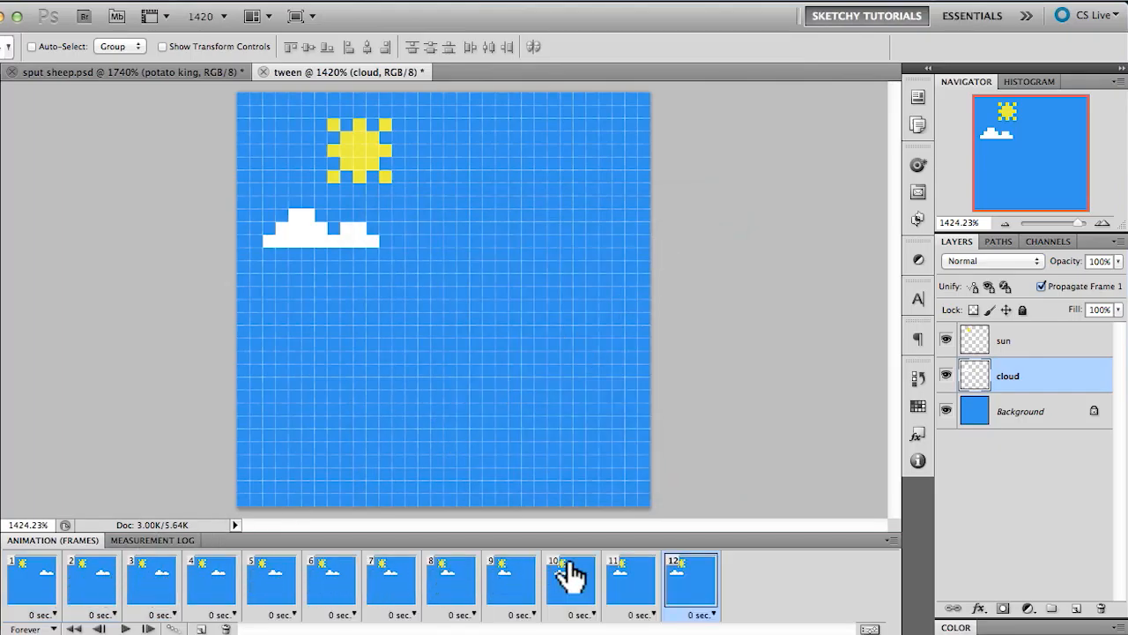
left_click(128, 629)
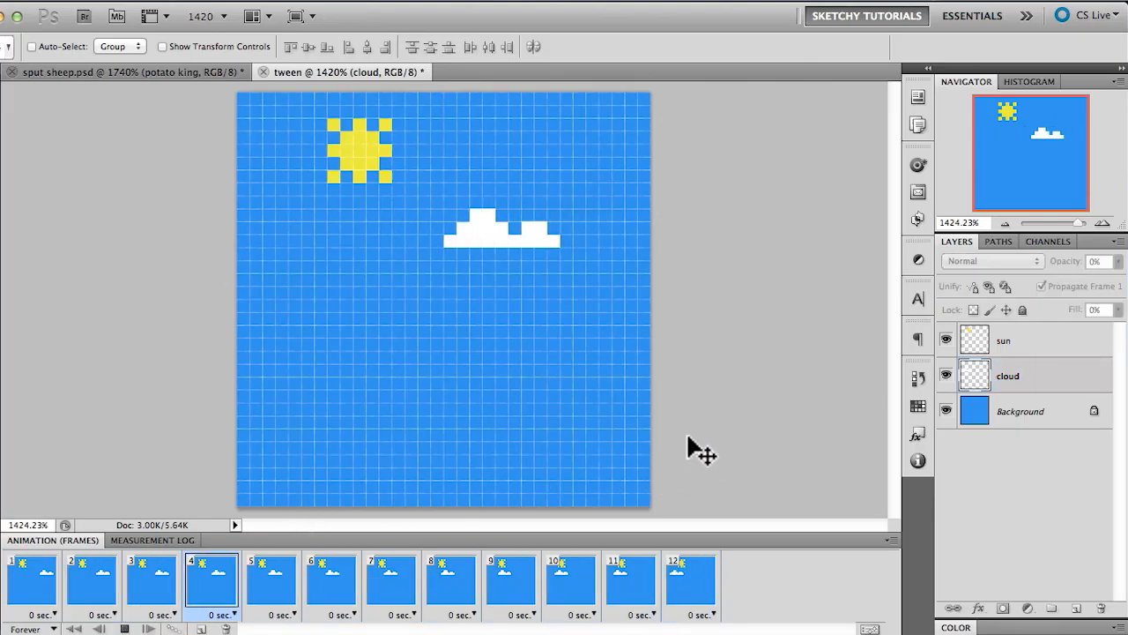